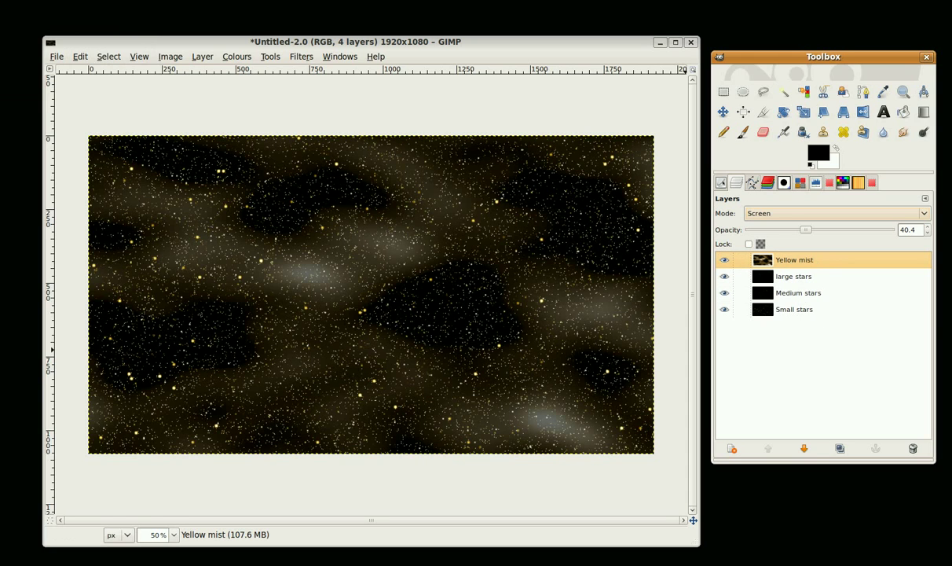
- Create a full-size black-filled layer named 'Blue mist' above the Yellow mist layer
{"action": "left_click", "coordinate": [731, 450]}
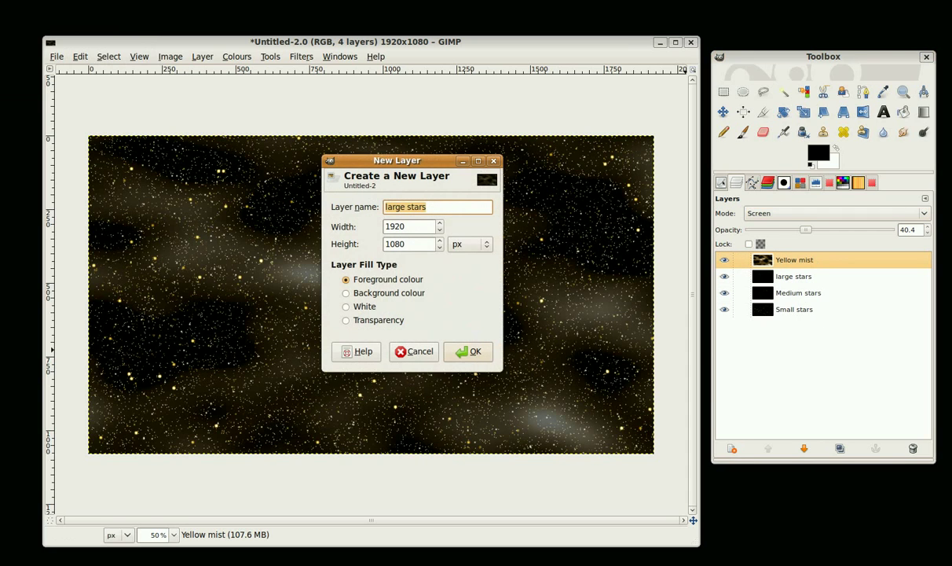
{"action": "double_click", "coordinate": [444, 209]}
{"action": "key", "text": "BackSpace"}
{"action": "key", "text": "Return"}
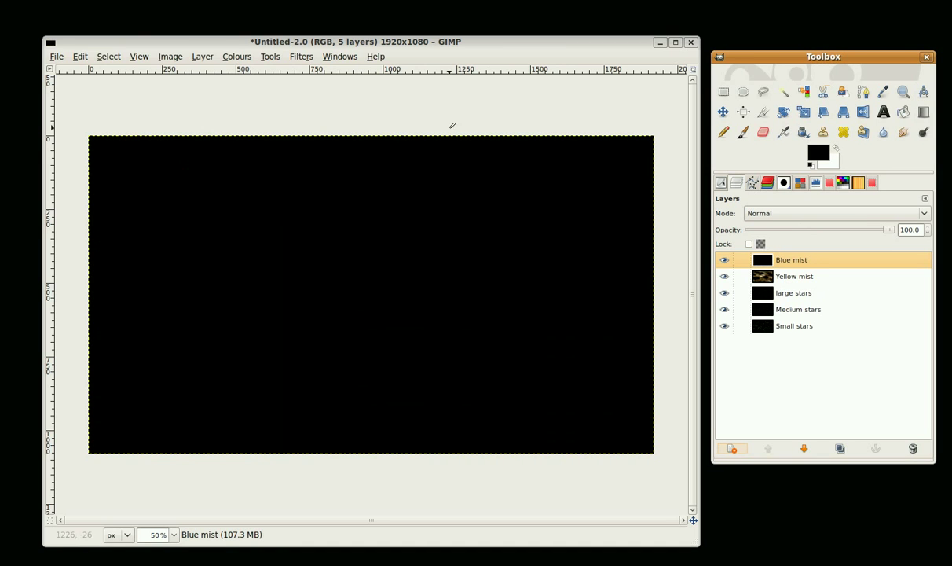
- Render Difference Clouds onto Blue mist with Solid Noise detail 1 and X/Y size 4.0
{"action": "left_click", "coordinate": [304, 58]}
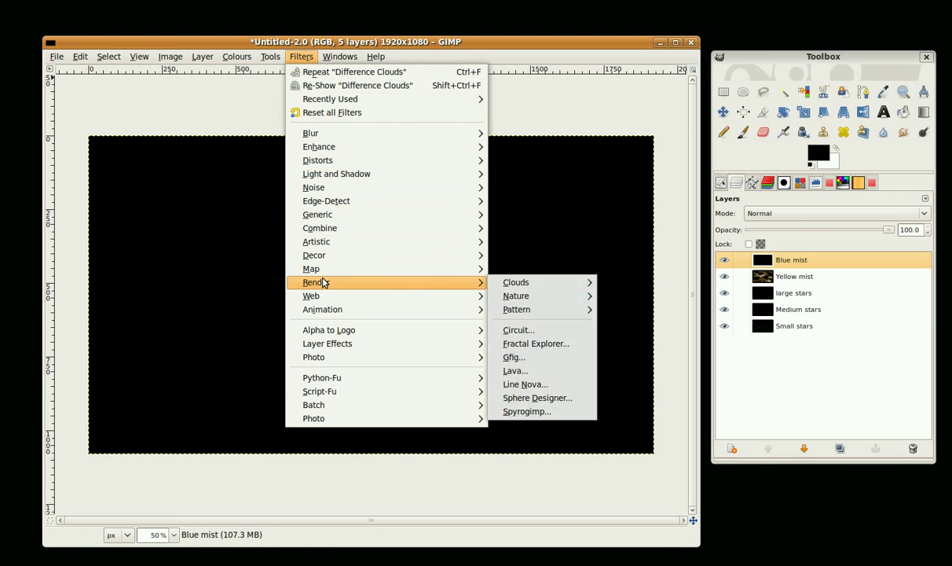
{"action": "mouse_move", "coordinate": [473, 289]}
{"action": "mouse_move", "coordinate": [542, 282]}
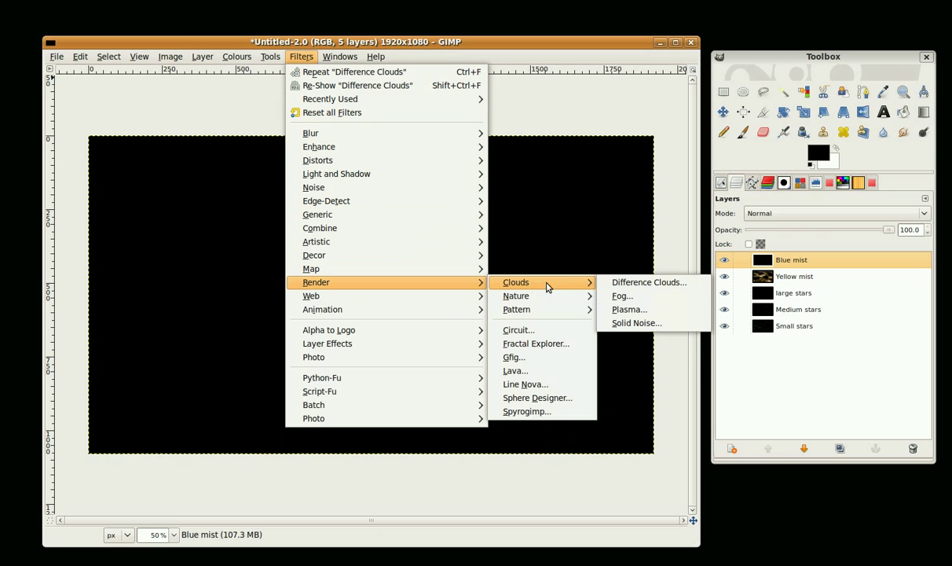
{"action": "left_click", "coordinate": [632, 276]}
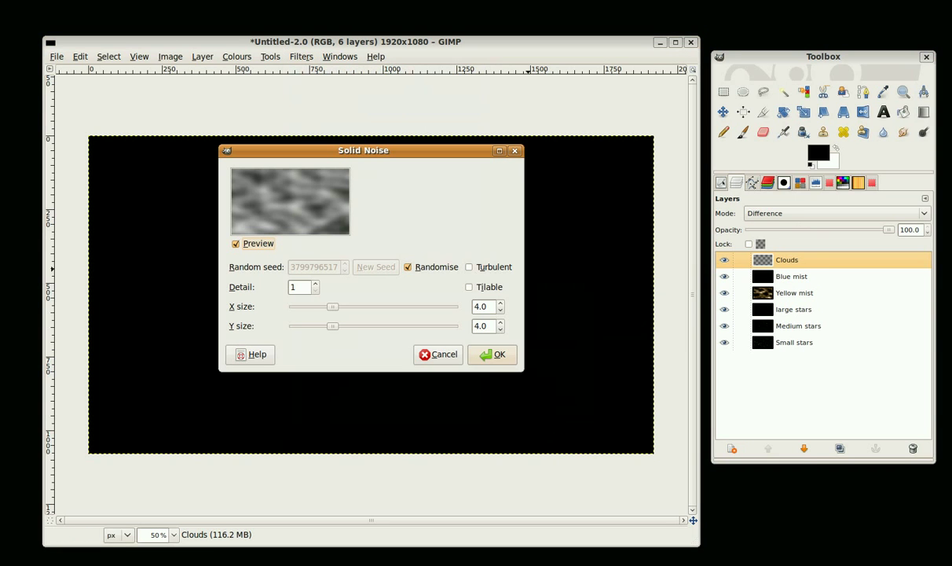
{"action": "left_click", "coordinate": [498, 355]}
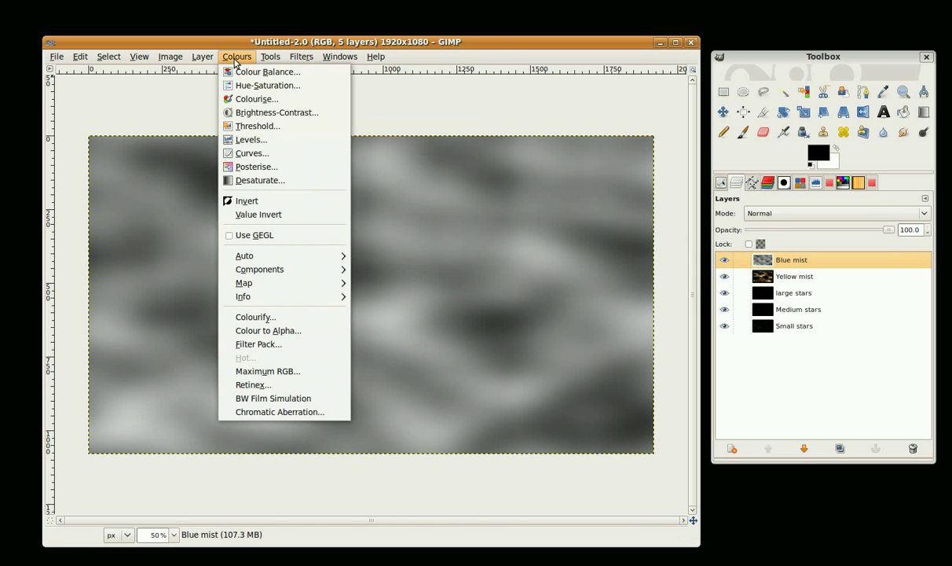
- Apply Levels to the Blue mist clouds with the black input level raised to 60
{"action": "left_click", "coordinate": [248, 139]}
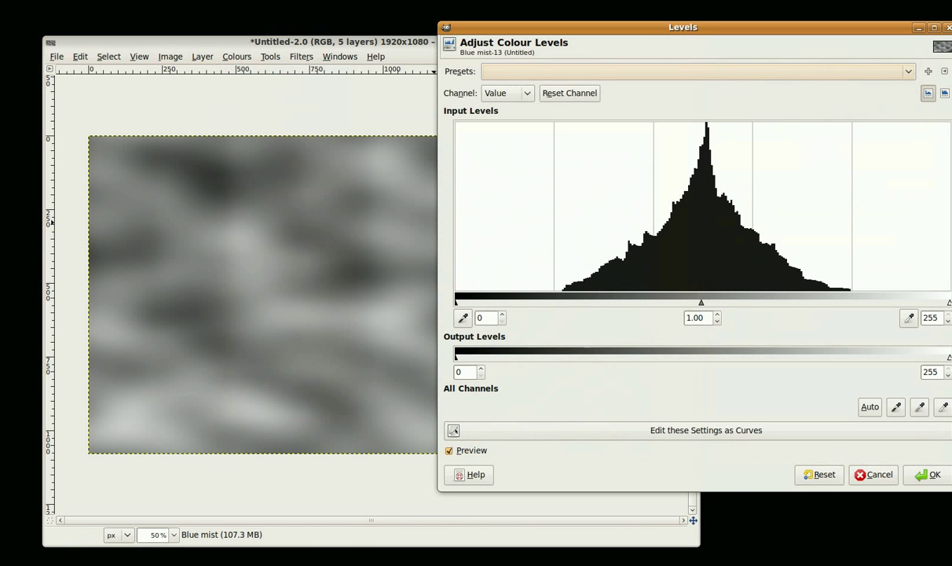
{"action": "double_click", "coordinate": [484, 317]}
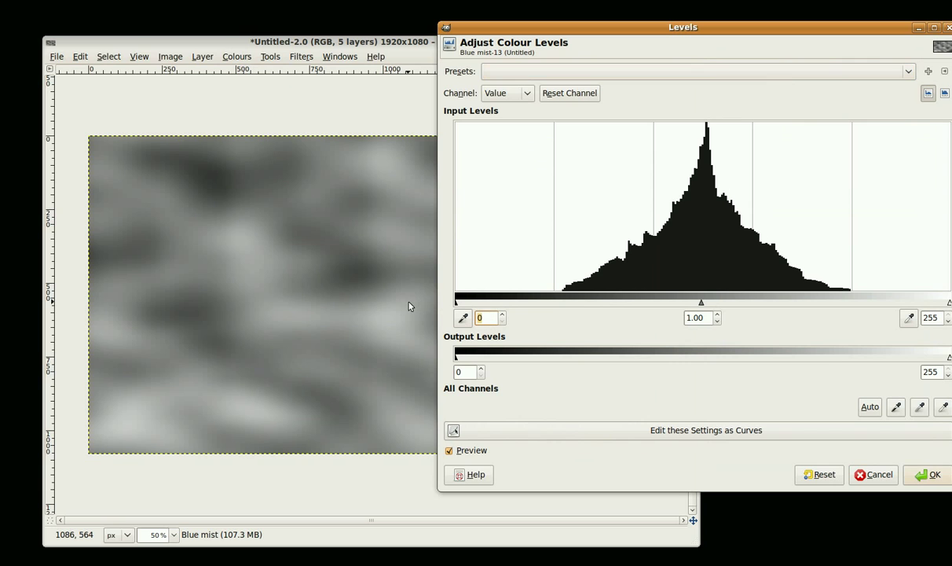
{"action": "type", "text": "60"}
{"action": "left_click", "coordinate": [710, 318]}
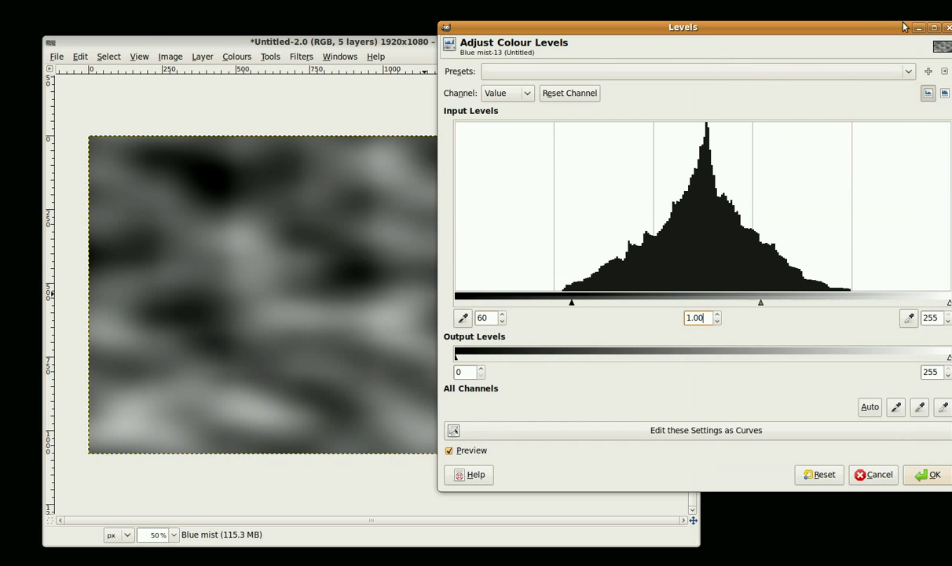
{"action": "left_click_drag", "start_coordinate": [855, 27], "coordinate": [838, 27]}
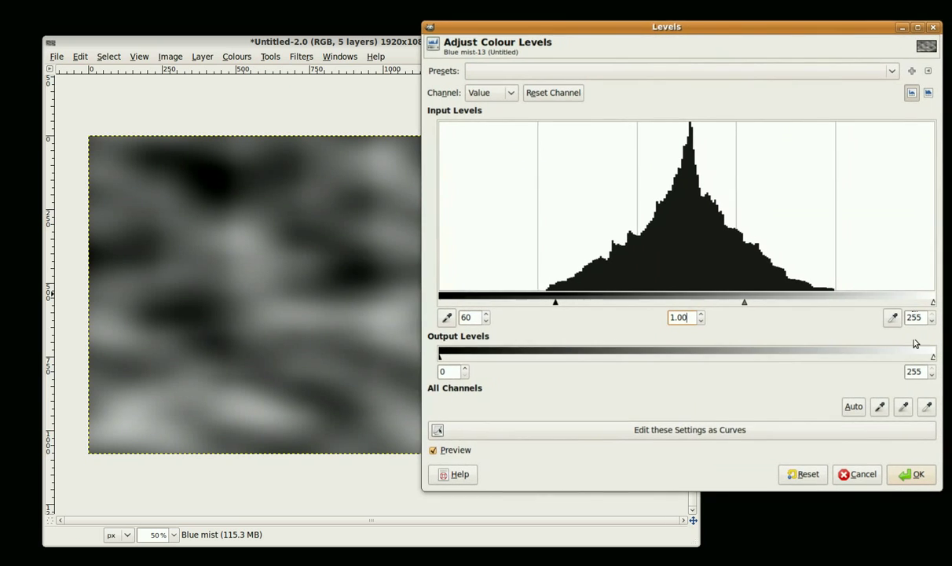
{"action": "left_click", "coordinate": [916, 475]}
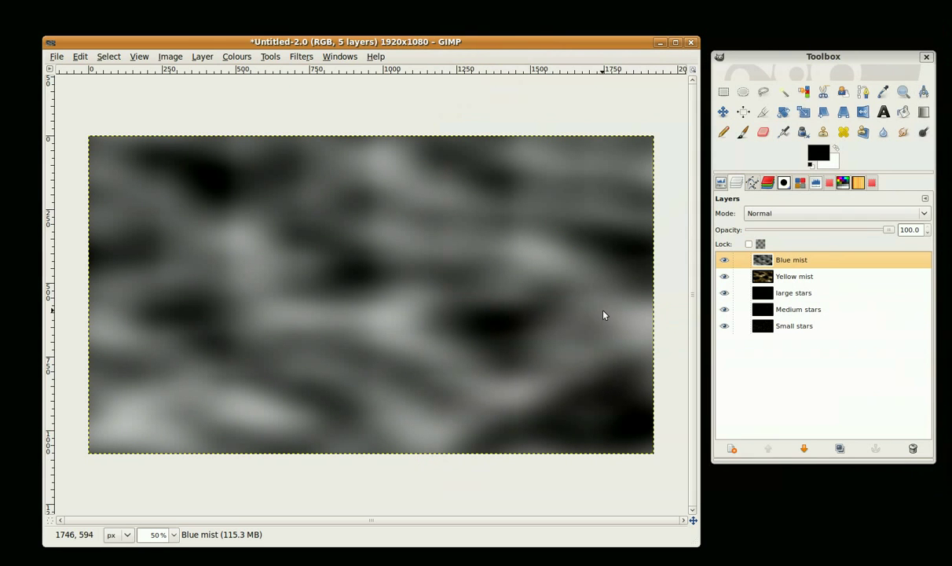
- Pull the Curves Value curve down to darken the Blue mist clouds
{"action": "left_click", "coordinate": [234, 57]}
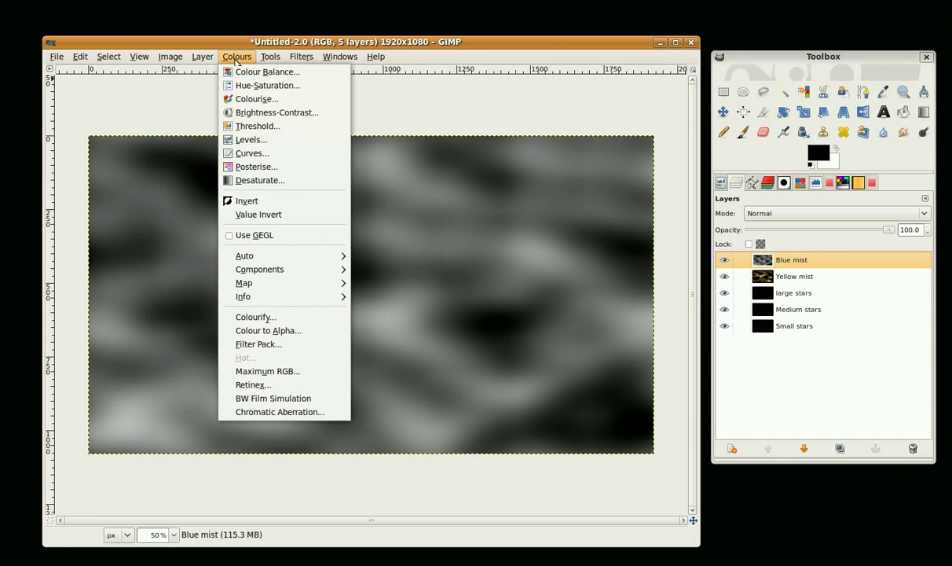
{"action": "left_click", "coordinate": [251, 155]}
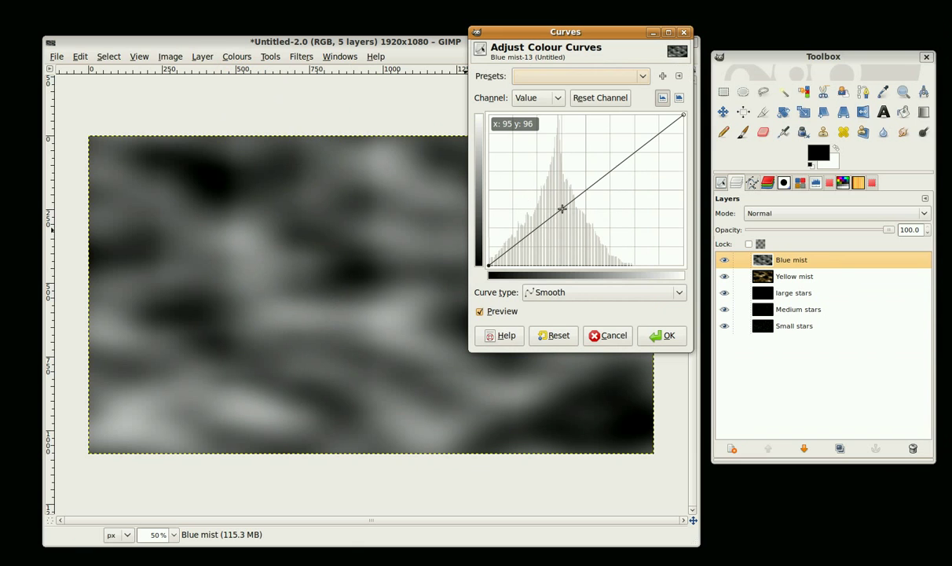
{"action": "left_click_drag", "start_coordinate": [562, 208], "coordinate": [562, 253]}
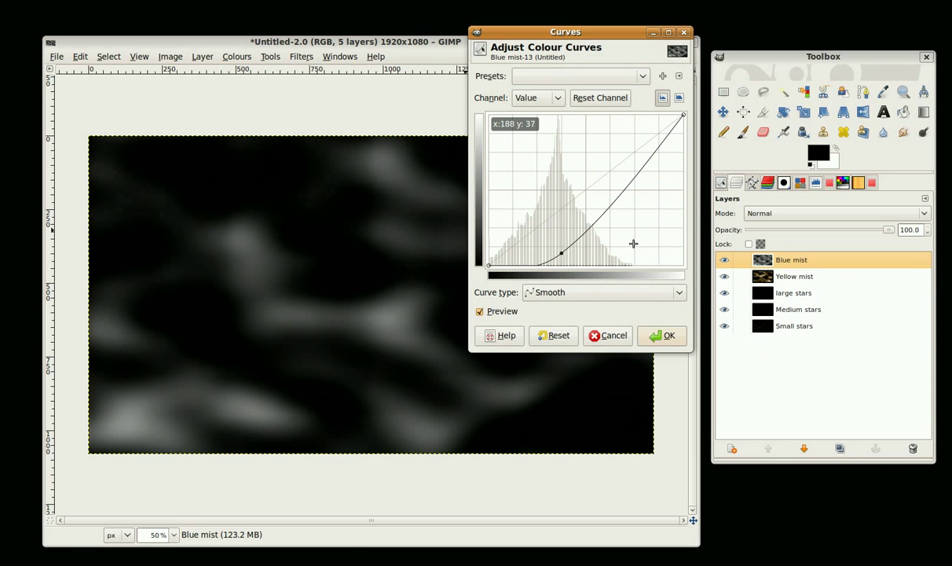
{"action": "left_click_drag", "start_coordinate": [623, 190], "coordinate": [625, 209]}
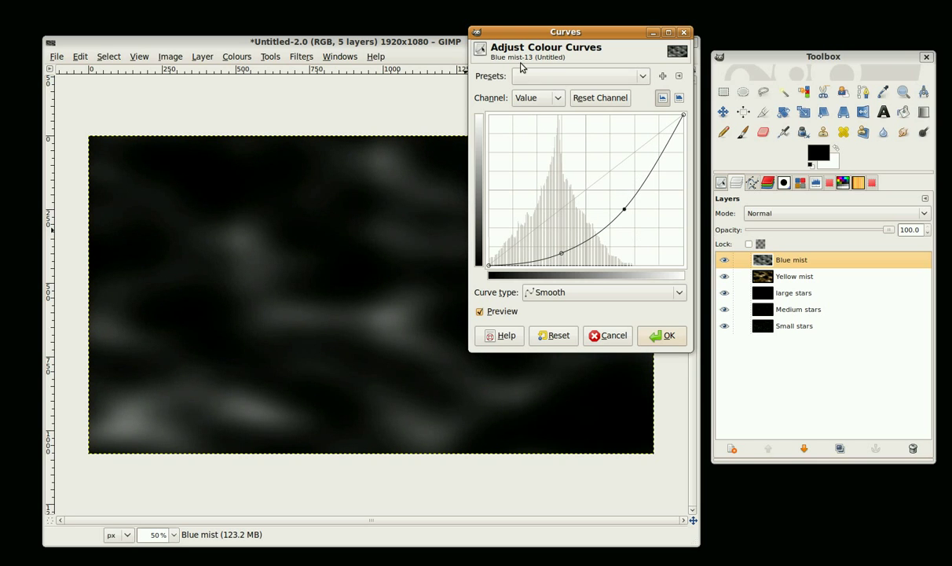
- Bend the Blue channel curve upward for a soft blue tint and apply Curves
{"action": "left_click", "coordinate": [558, 100]}
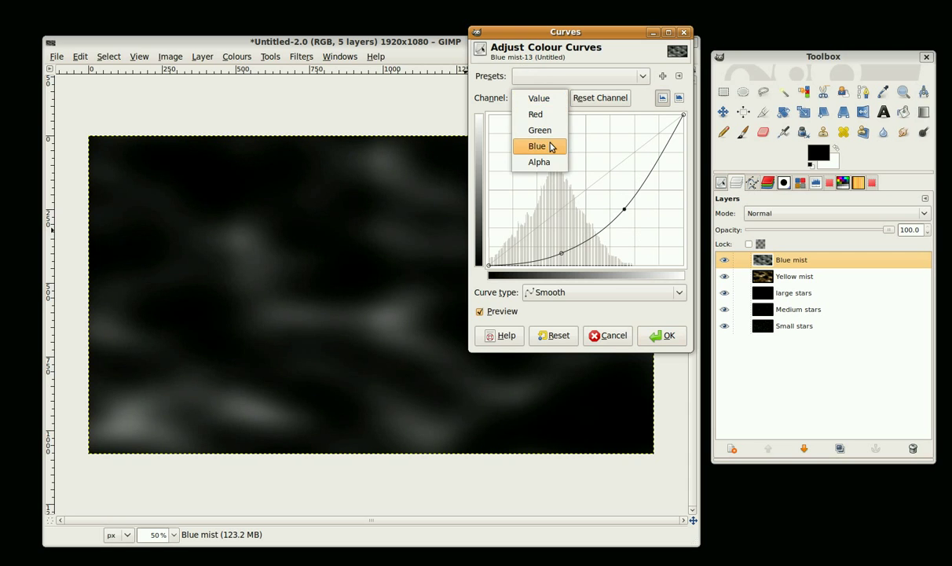
{"action": "left_click", "coordinate": [550, 146]}
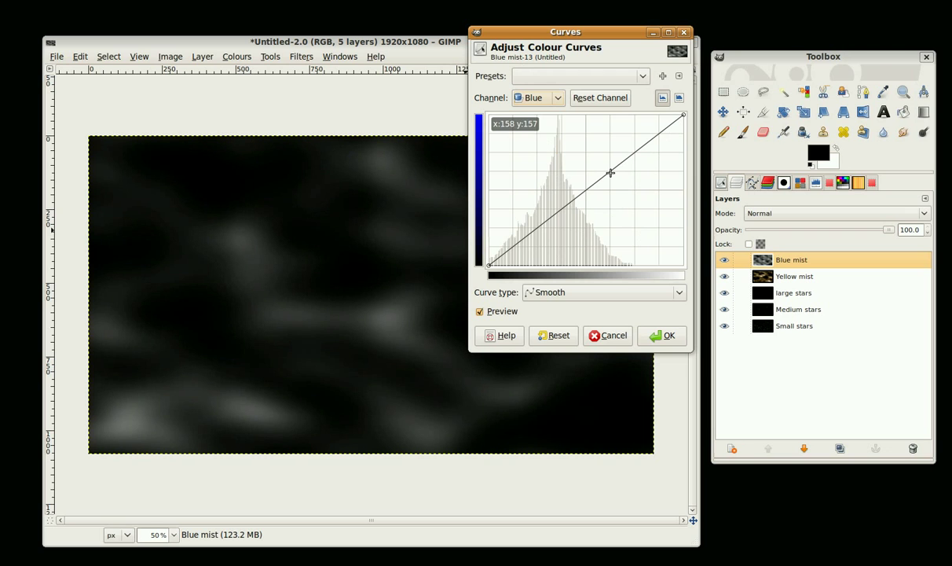
{"action": "left_click_drag", "start_coordinate": [610, 172], "coordinate": [611, 135]}
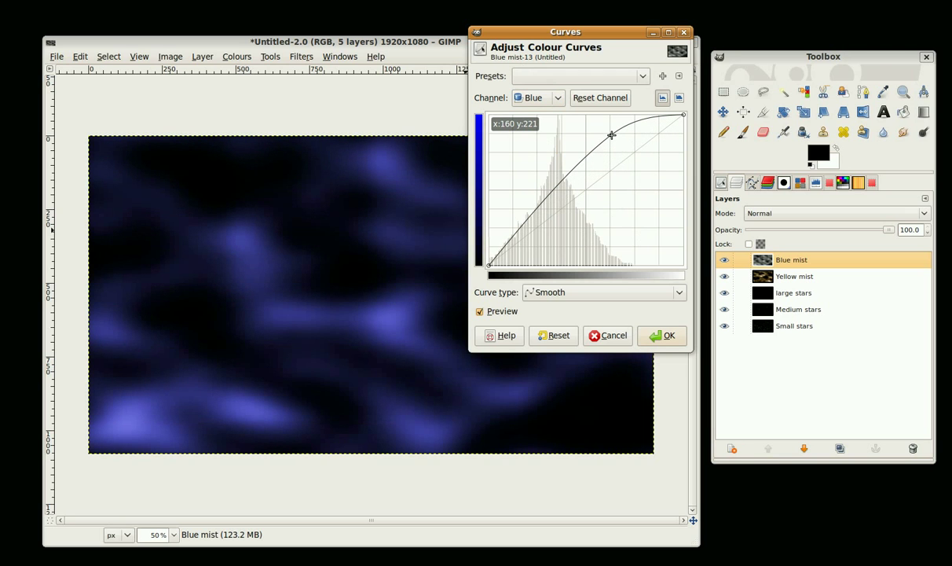
{"action": "left_click_drag", "start_coordinate": [612, 135], "coordinate": [611, 153]}
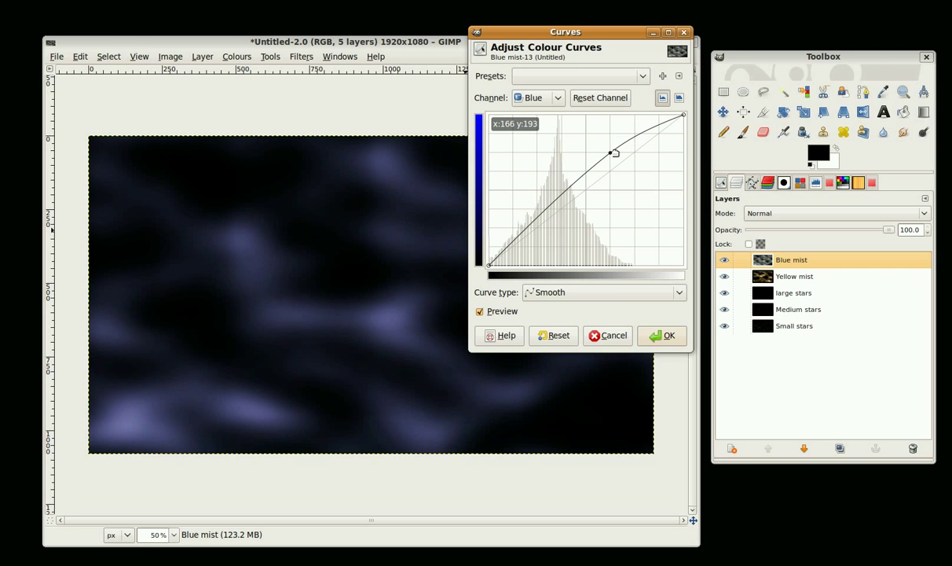
{"action": "left_click", "coordinate": [635, 134]}
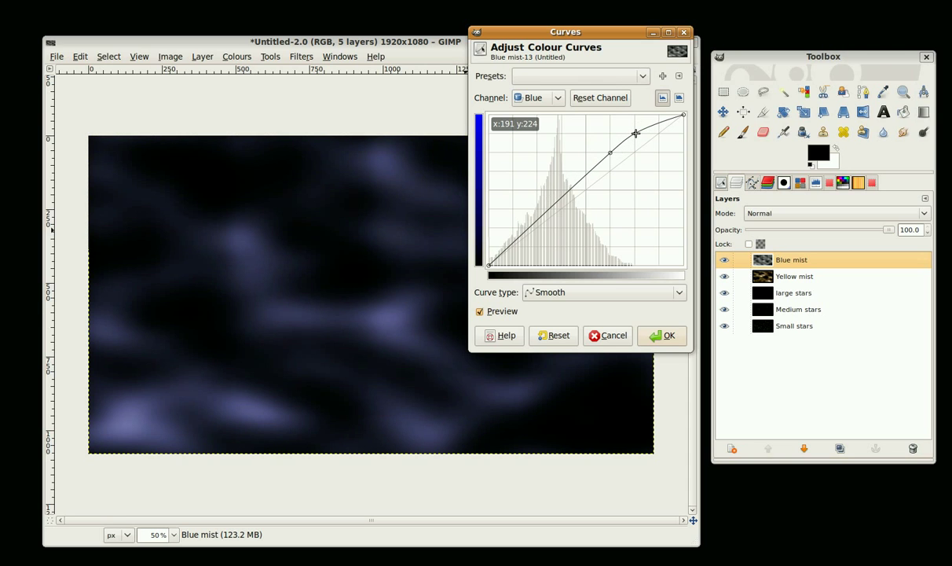
{"action": "left_click_drag", "start_coordinate": [609, 152], "coordinate": [635, 134]}
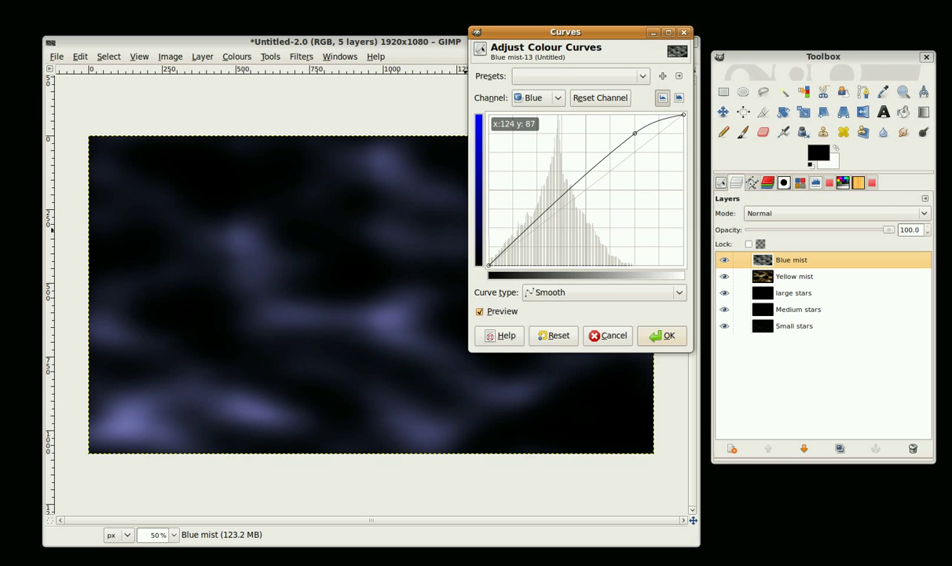
{"action": "left_click", "coordinate": [664, 335]}
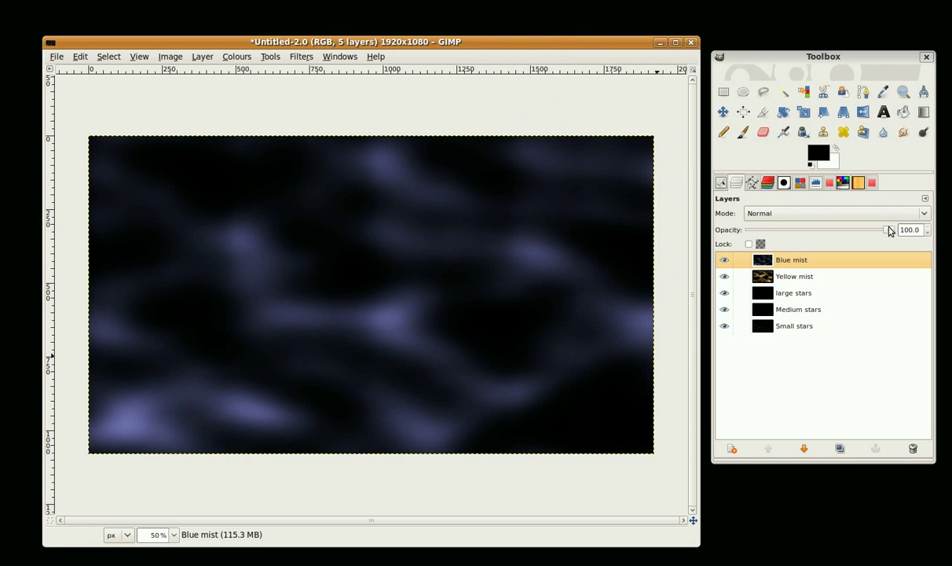
- Set the Blue mist layer to 50 opacity in Screen blend mode
{"action": "left_click", "coordinate": [924, 230]}
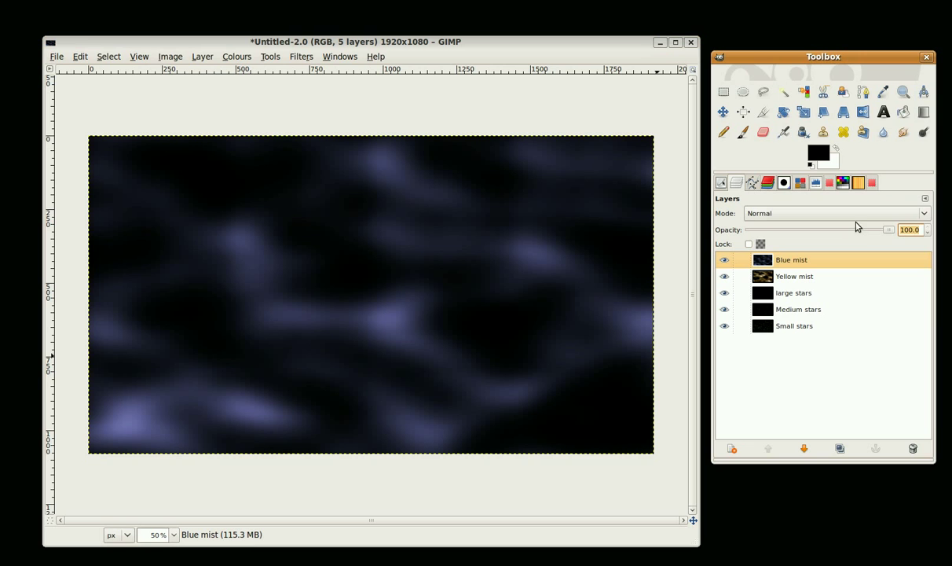
{"action": "type", "text": "50"}
{"action": "left_click", "coordinate": [835, 217]}
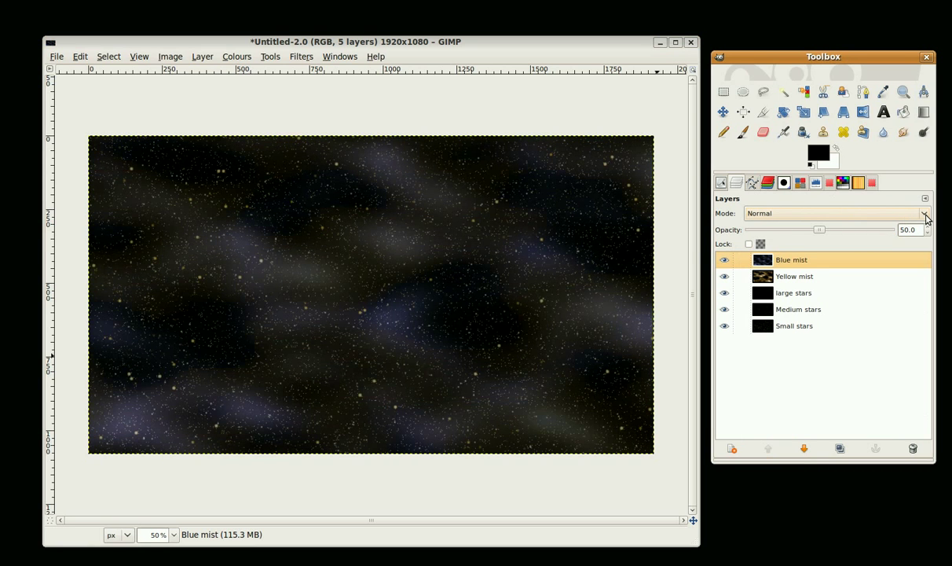
{"action": "left_click", "coordinate": [926, 215]}
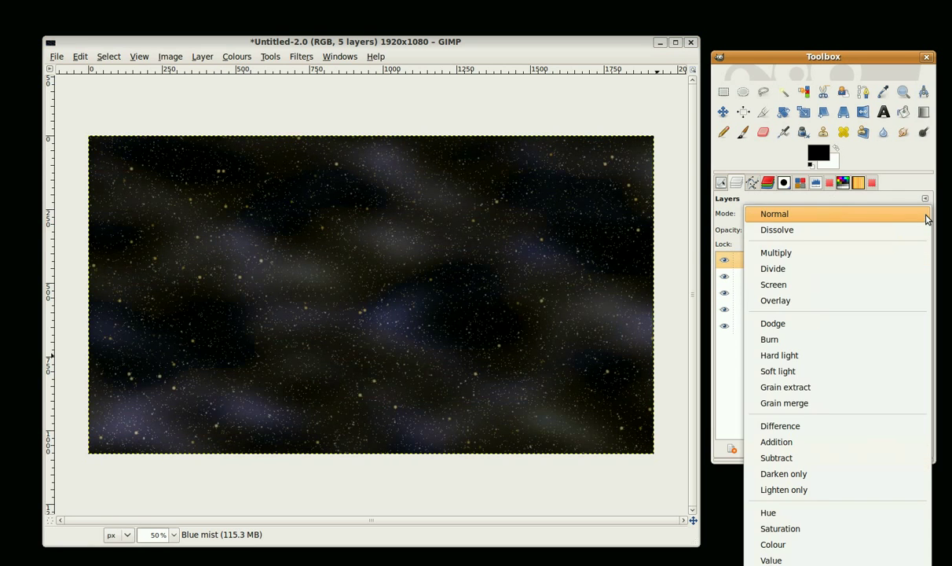
{"action": "left_click", "coordinate": [892, 285]}
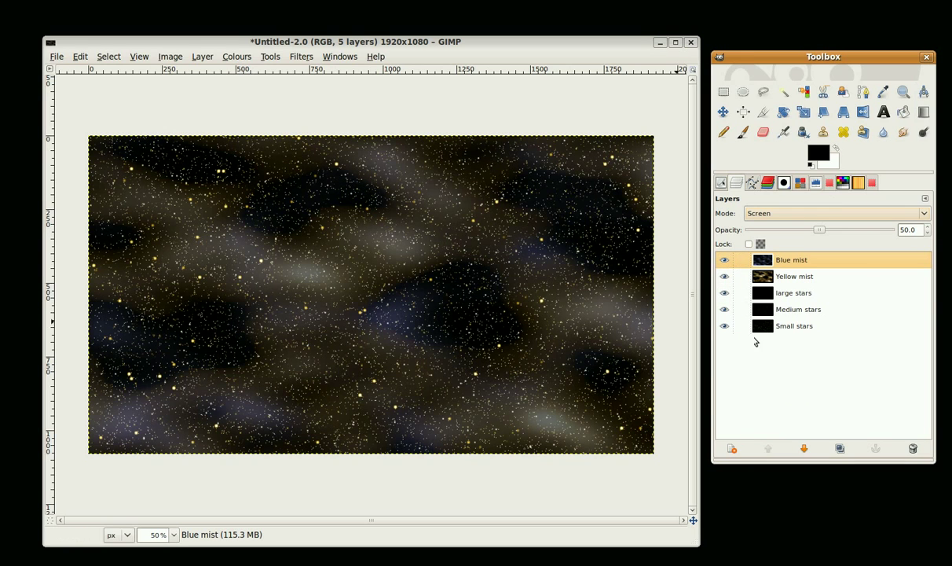
- Select Small stars, hide Yellow mist, large stars and Medium stars, and pick the Paintbrush
{"action": "left_click", "coordinate": [800, 327]}
{"action": "left_click", "coordinate": [724, 276]}
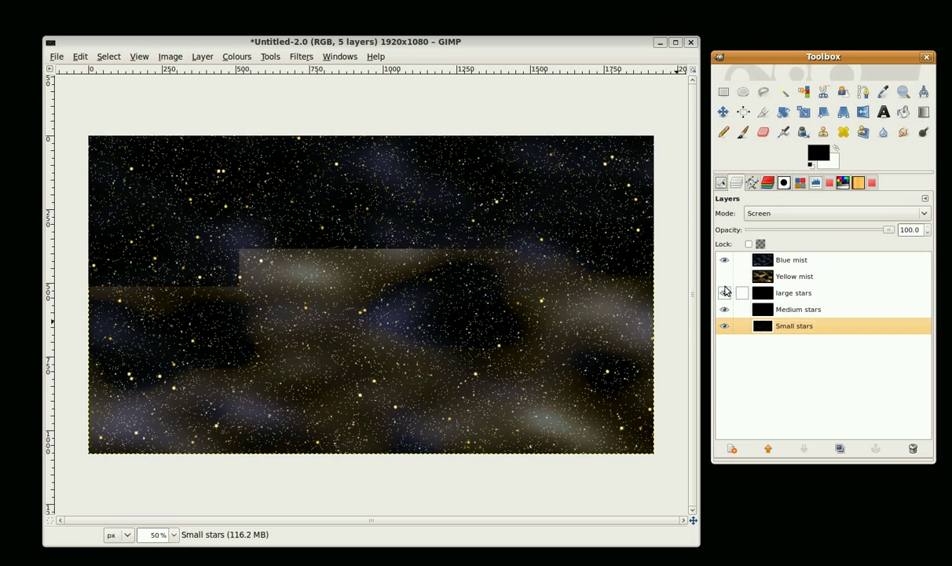
{"action": "left_click", "coordinate": [725, 292]}
{"action": "left_click", "coordinate": [724, 309]}
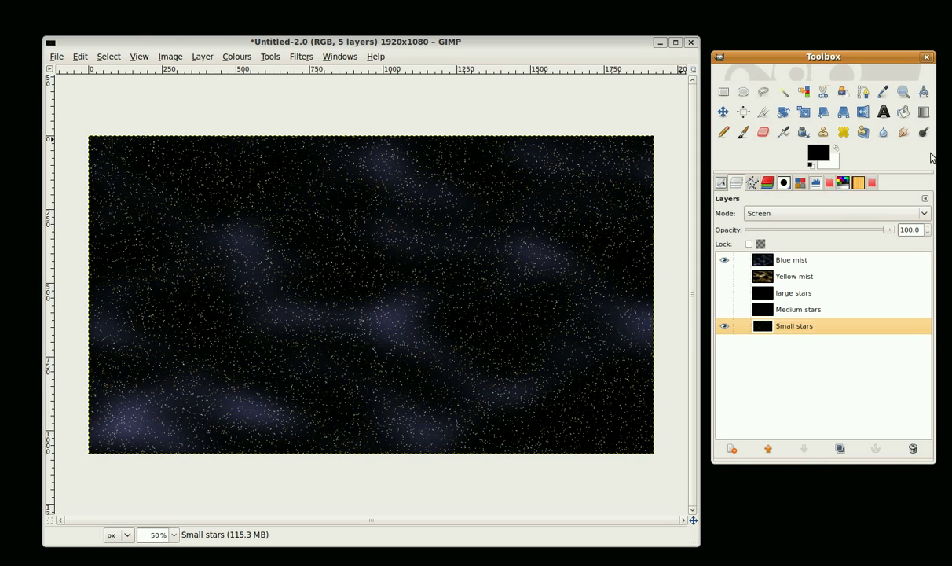
{"action": "left_click", "coordinate": [743, 132]}
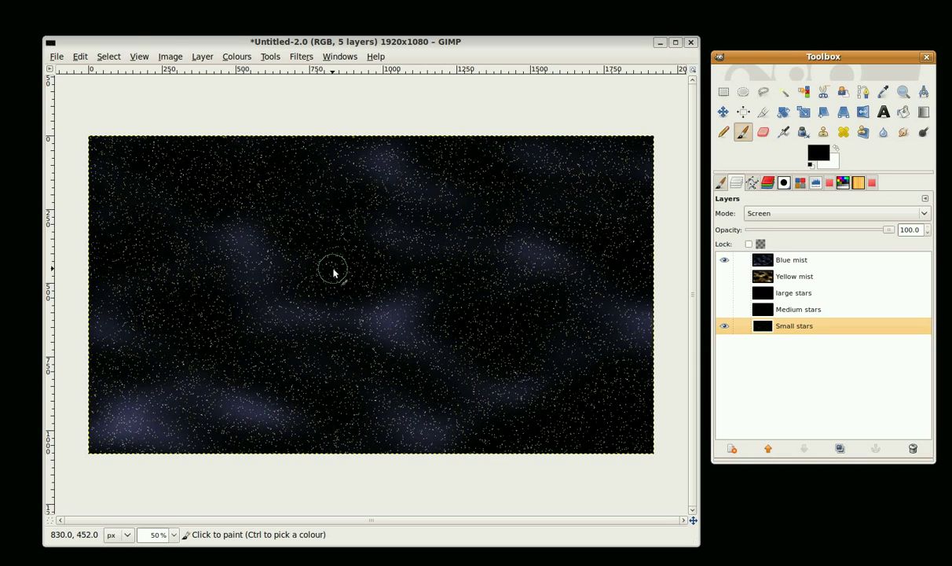
- Dab four black brush spots across the Small stars layer to thin out patches of stars
{"action": "left_click", "coordinate": [332, 268]}
{"action": "left_click", "coordinate": [504, 317]}
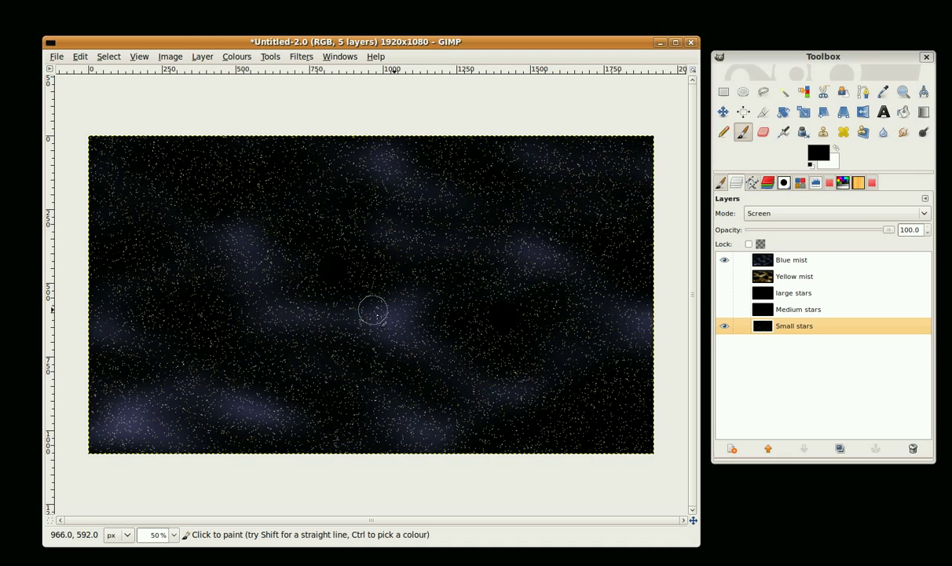
{"action": "left_click", "coordinate": [196, 185]}
{"action": "left_click", "coordinate": [172, 271]}
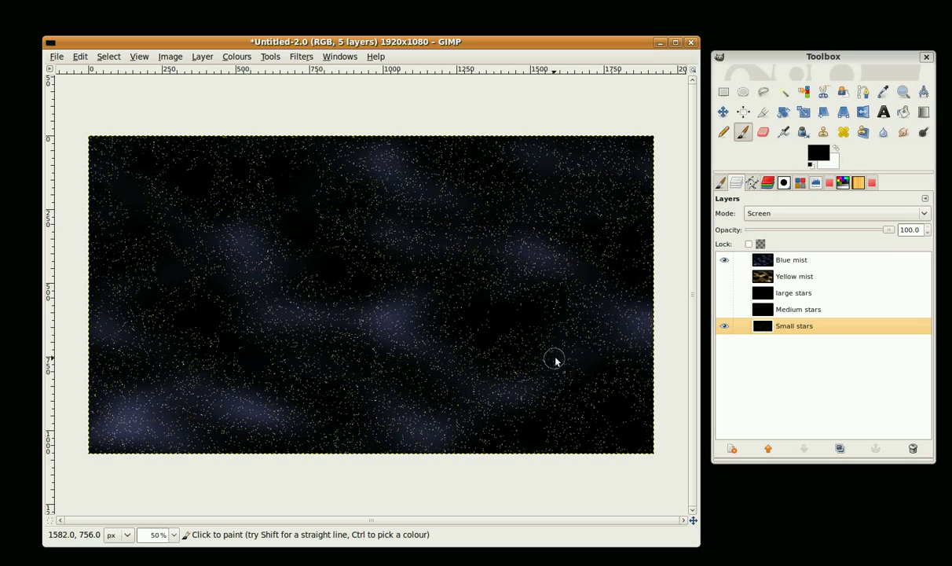
{"action": "scroll", "coordinate": [552, 329], "scroll_direction": "up", "scroll_amount": 2}
{"action": "scroll", "coordinate": [552, 329], "scroll_direction": "down", "scroll_amount": 2}
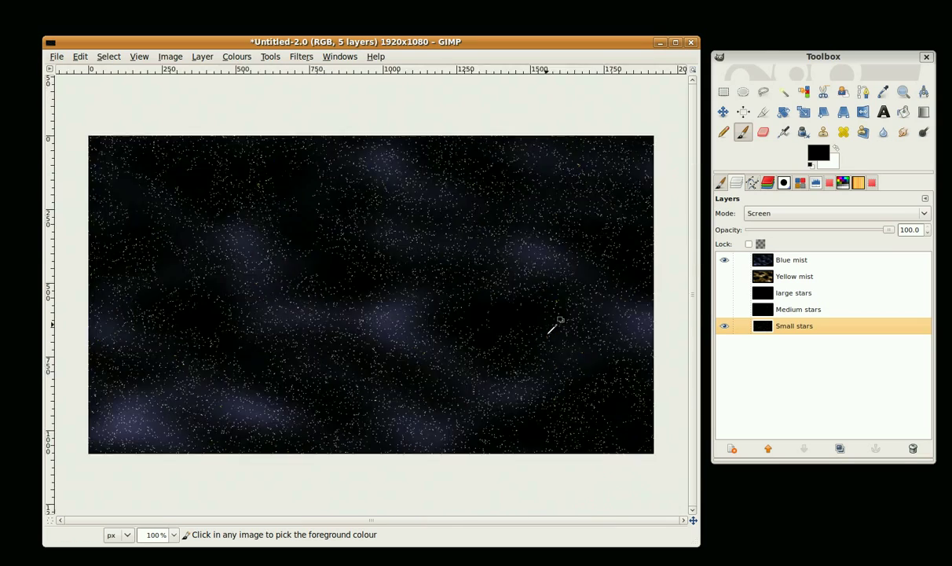
{"action": "scroll", "coordinate": [550, 332], "scroll_direction": "down", "scroll_amount": 1}
{"action": "scroll", "coordinate": [552, 322], "scroll_direction": "up", "scroll_amount": 3}
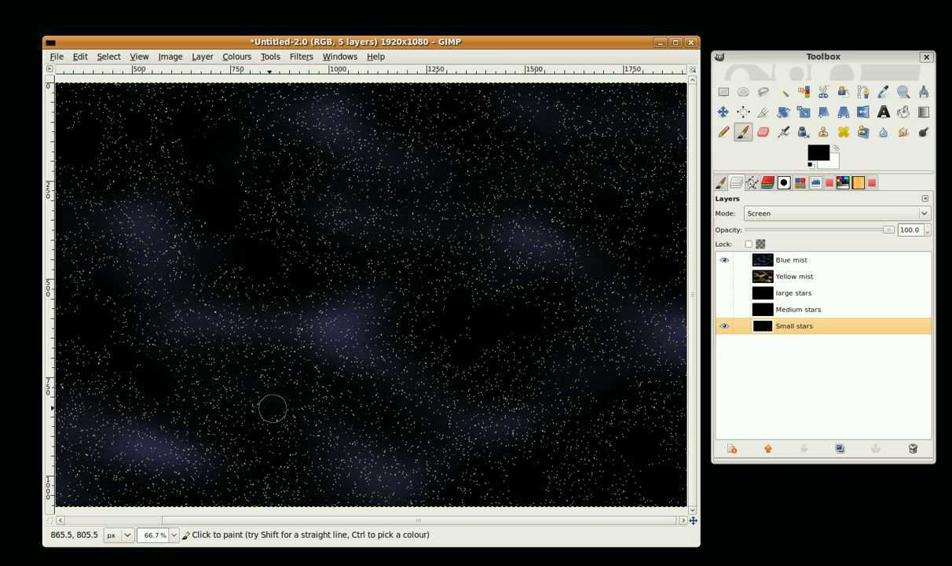
- Select and show Medium stars alone, then show large stars and hide Medium stars
{"action": "left_click", "coordinate": [799, 311]}
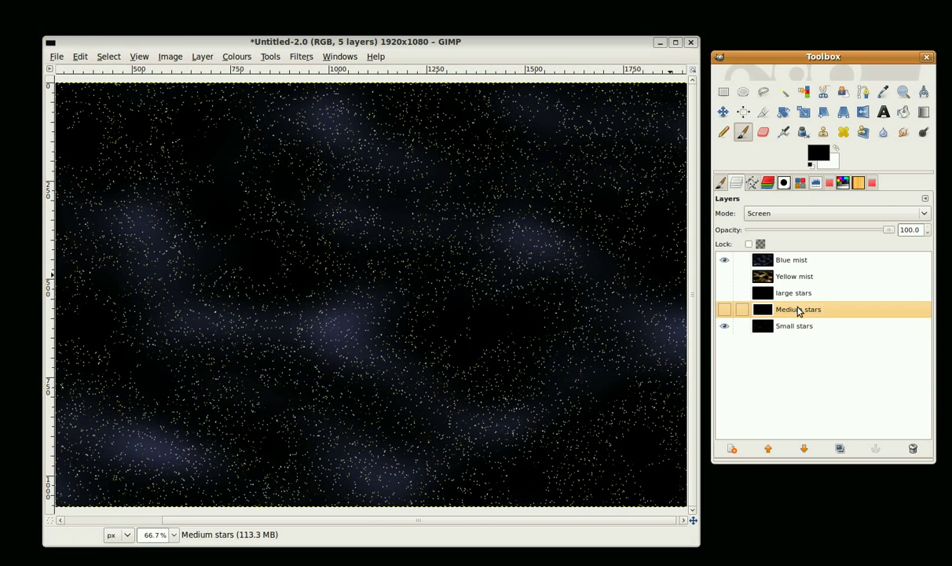
{"action": "left_click", "coordinate": [725, 309]}
{"action": "left_click", "coordinate": [725, 325]}
{"action": "scroll", "coordinate": [545, 323], "scroll_direction": "down", "scroll_amount": 1}
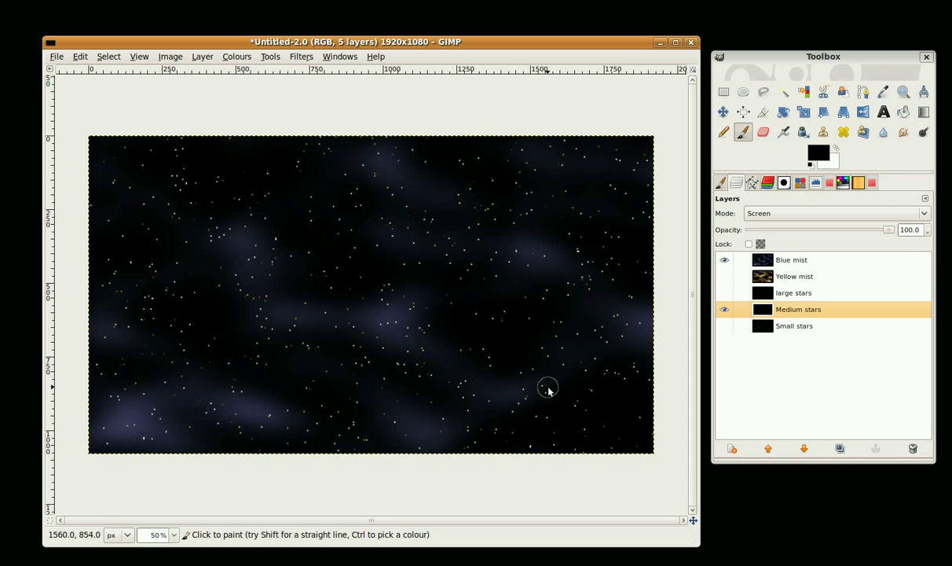
{"action": "left_click", "coordinate": [725, 292]}
{"action": "left_click", "coordinate": [725, 310]}
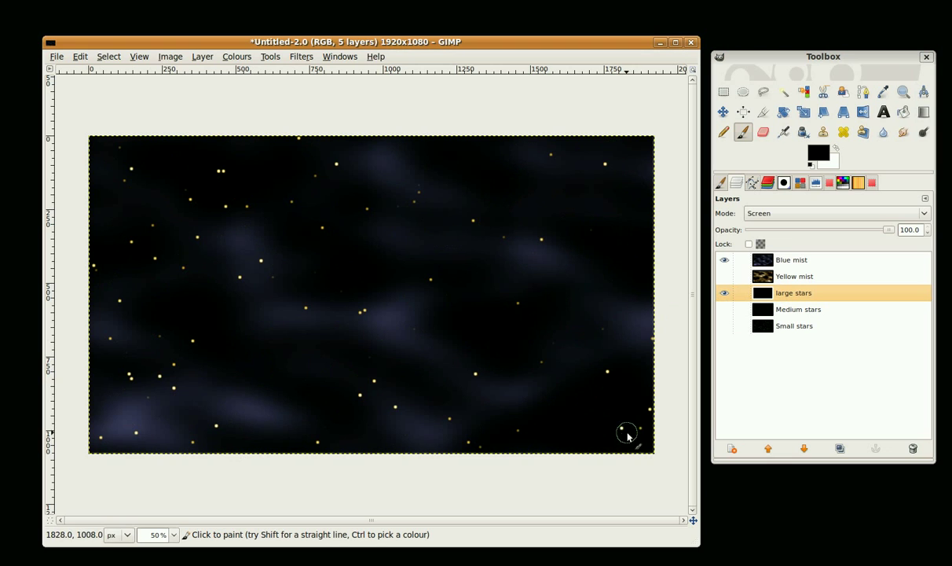
- Paint black over four large stars at the bottom, left and upper left
{"action": "left_click", "coordinate": [360, 397]}
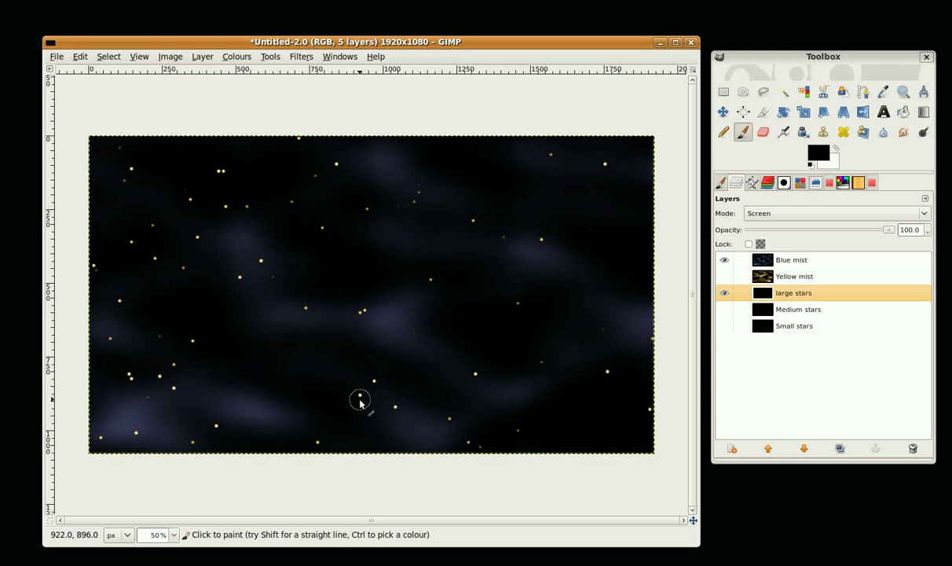
{"action": "left_click", "coordinate": [131, 242]}
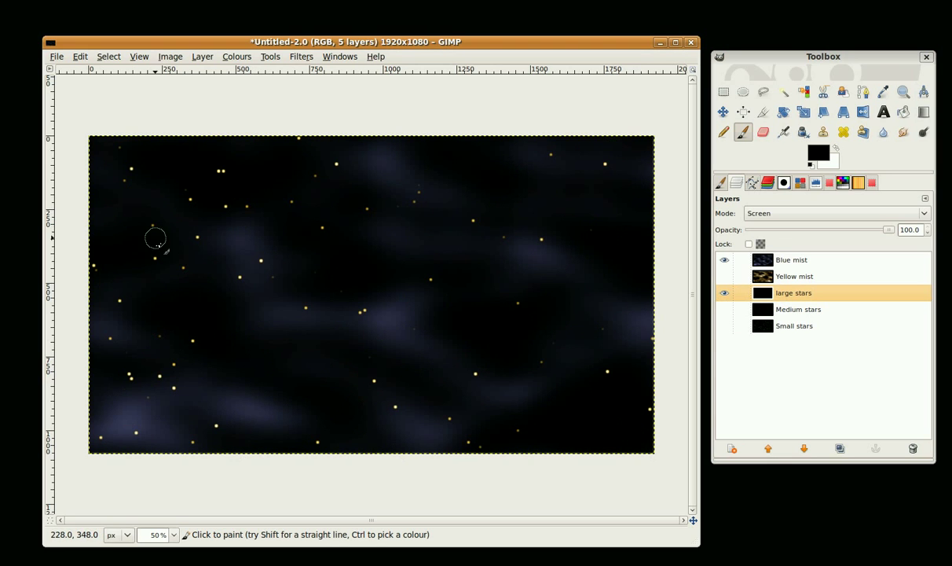
{"action": "left_click", "coordinate": [225, 207]}
{"action": "left_click", "coordinate": [221, 171]}
- Show Yellow mist and Small stars, hide Blue mist and large stars, and select Small stars
{"action": "left_click", "coordinate": [724, 276]}
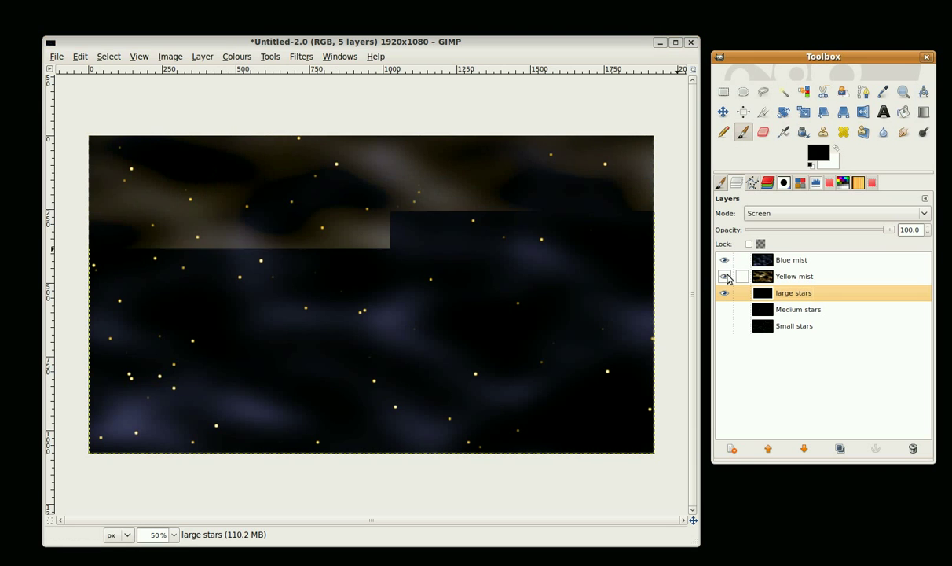
{"action": "left_click", "coordinate": [724, 260]}
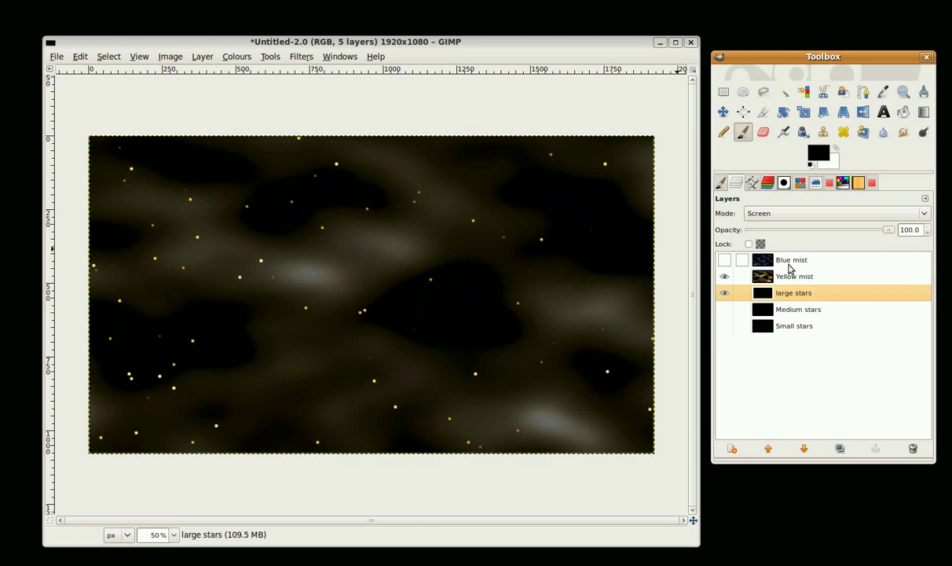
{"action": "left_click", "coordinate": [725, 325]}
{"action": "left_click", "coordinate": [724, 293]}
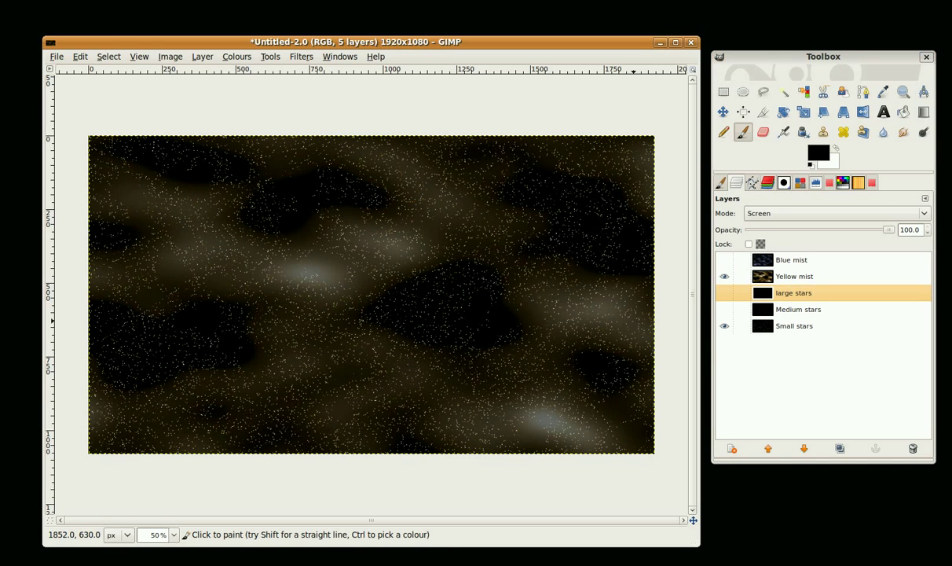
{"action": "left_click", "coordinate": [798, 327]}
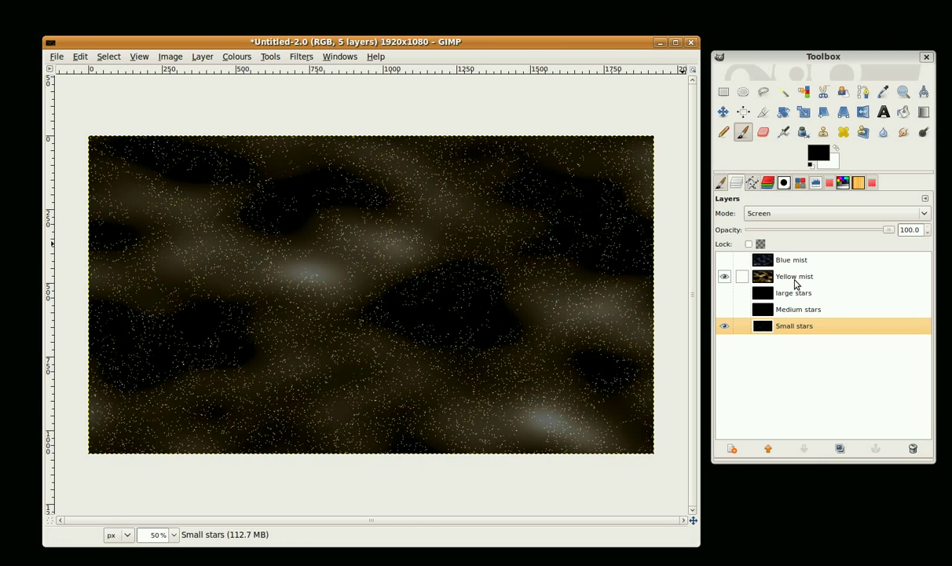
- Preview Medium stars alone over the yellow mist, then swap to showing and selecting large stars
{"action": "left_click", "coordinate": [795, 308]}
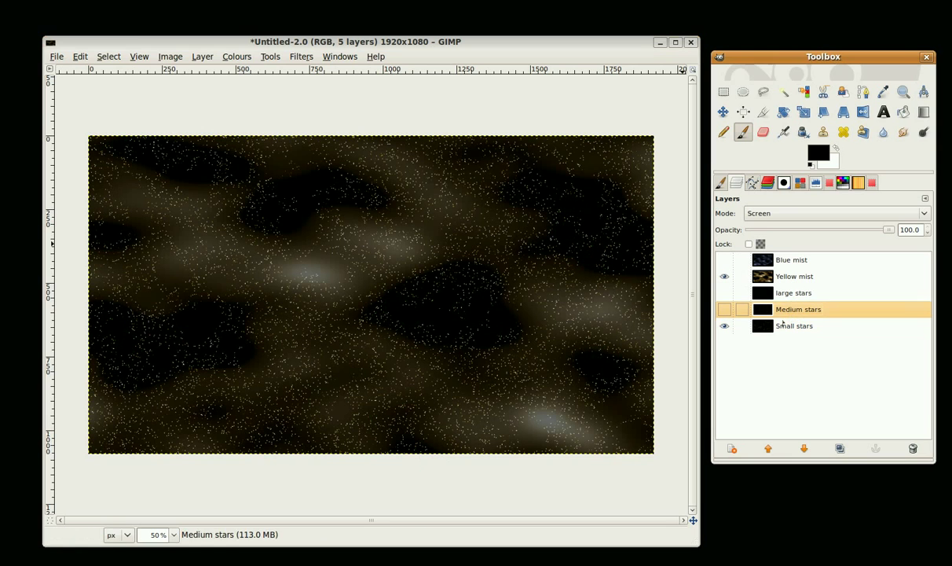
{"action": "left_click", "coordinate": [724, 309]}
{"action": "left_click", "coordinate": [724, 326]}
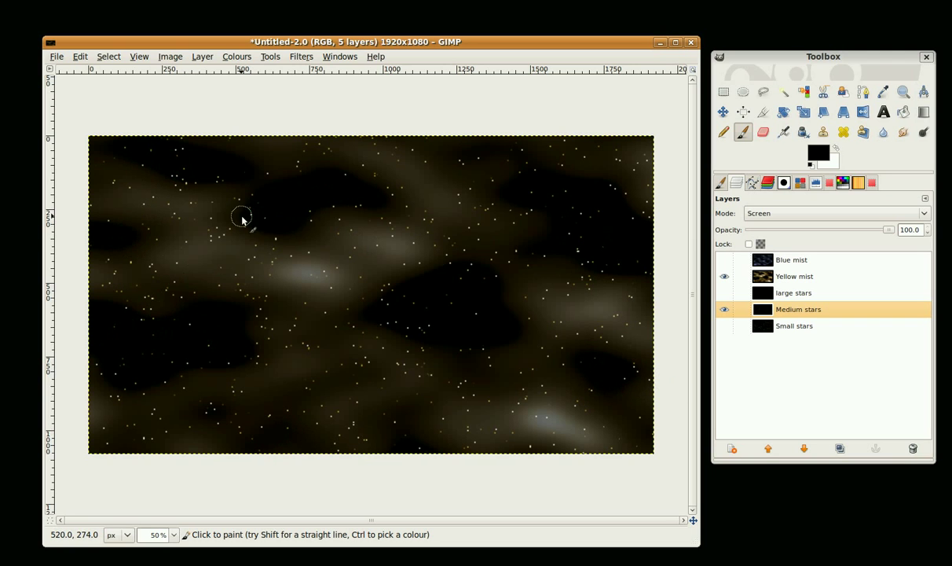
{"action": "left_click", "coordinate": [793, 293]}
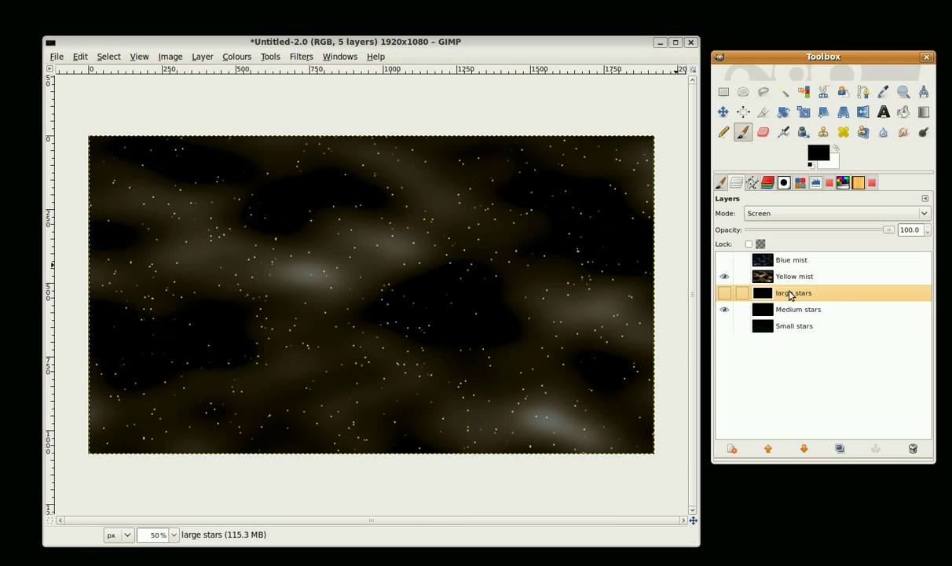
{"action": "left_click", "coordinate": [724, 309]}
{"action": "left_click", "coordinate": [725, 293]}
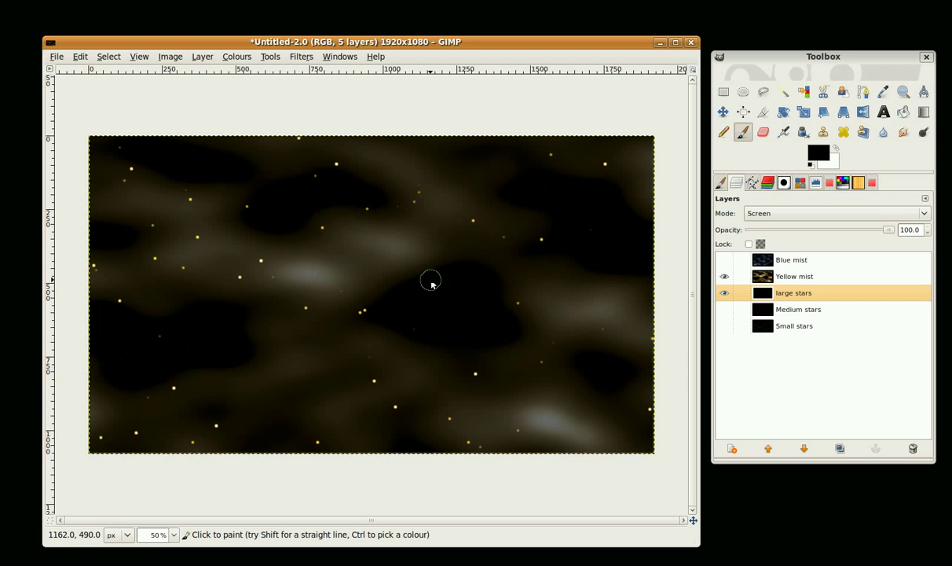
- Make Small stars the active layer and hide every other layer so only it shows
{"action": "left_click", "coordinate": [725, 309]}
{"action": "left_click", "coordinate": [725, 325]}
{"action": "left_click", "coordinate": [725, 259]}
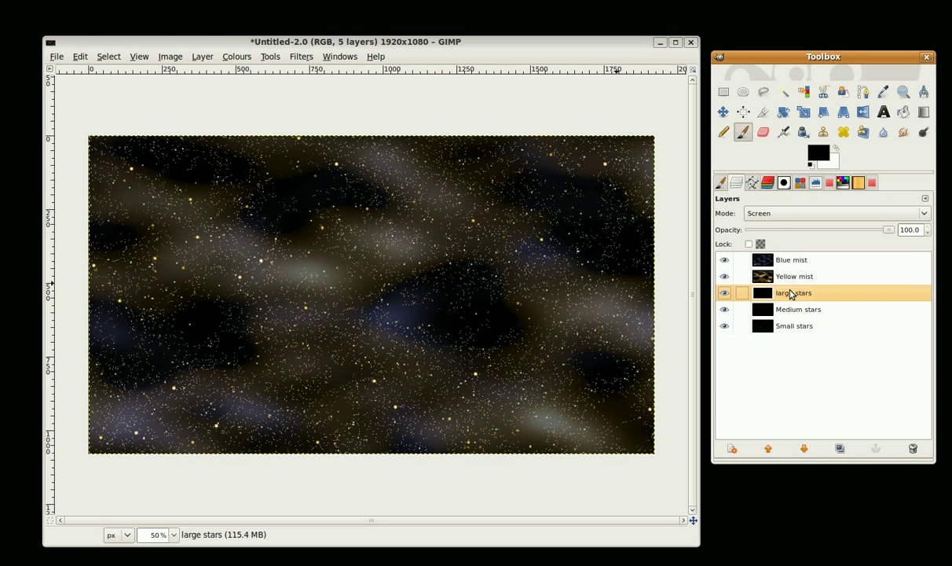
{"action": "left_click", "coordinate": [798, 326]}
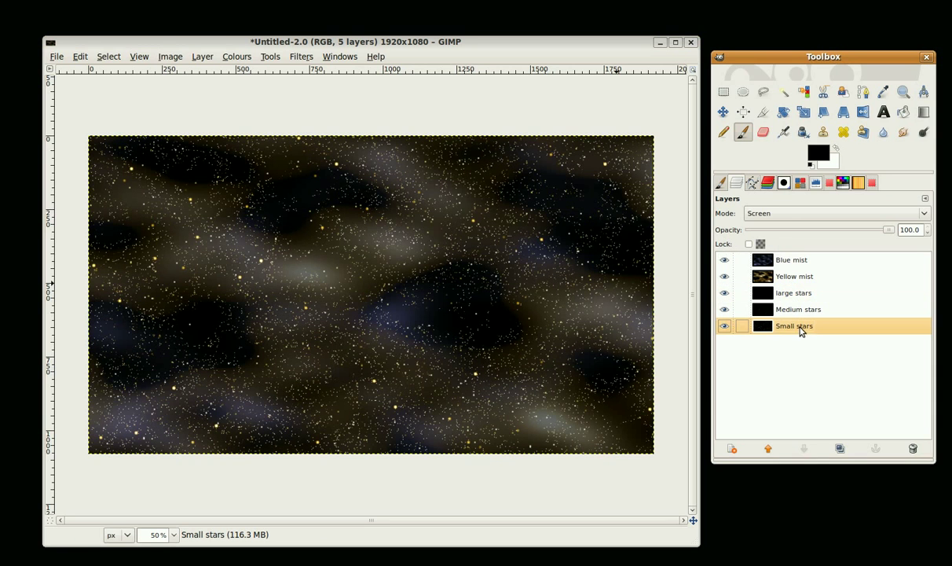
{"action": "left_click", "coordinate": [724, 275]}
{"action": "left_click", "coordinate": [724, 260]}
{"action": "left_click", "coordinate": [724, 292]}
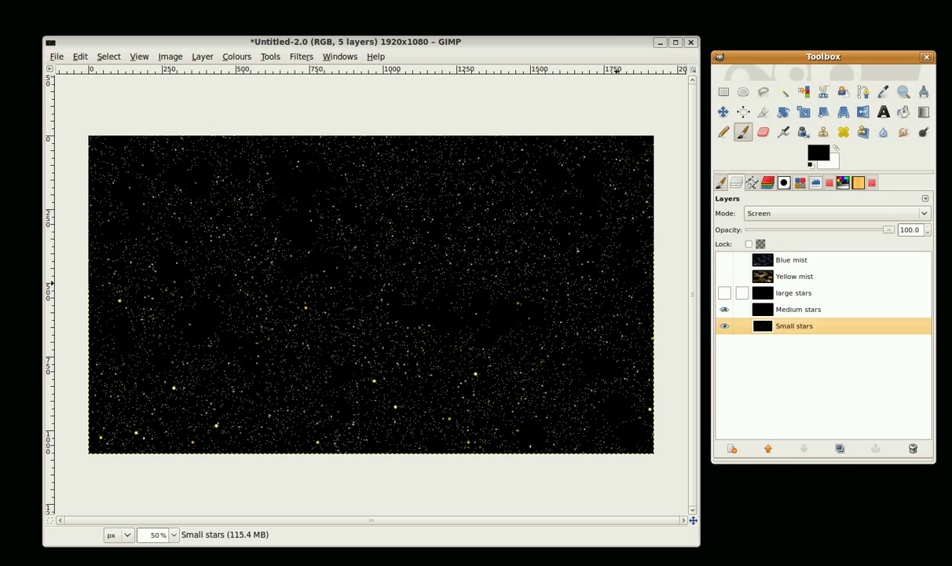
{"action": "left_click", "coordinate": [724, 326]}
{"action": "left_click", "coordinate": [725, 309]}
{"action": "left_click", "coordinate": [723, 326]}
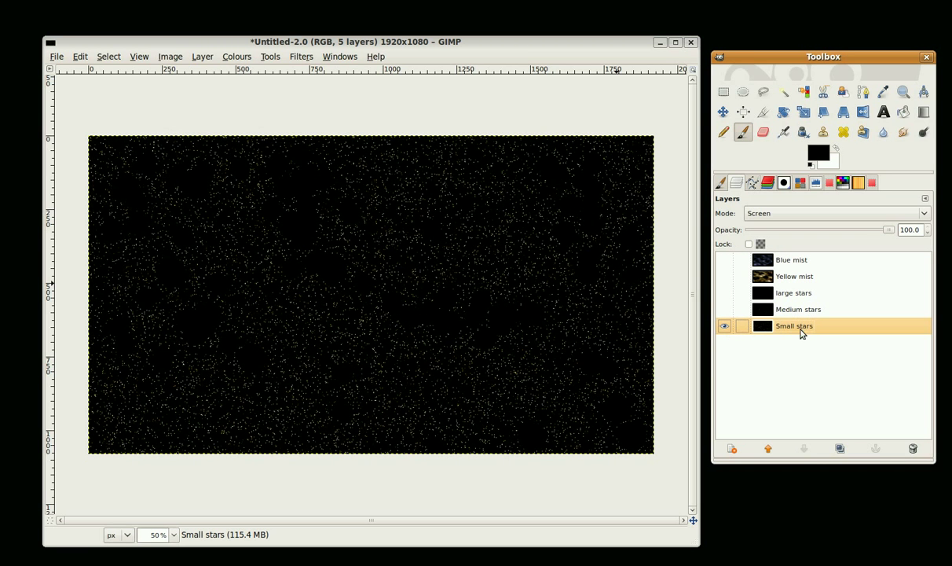
- Duplicate Small stars and give the copy a 6 px Gaussian blur
{"action": "left_click", "coordinate": [839, 449]}
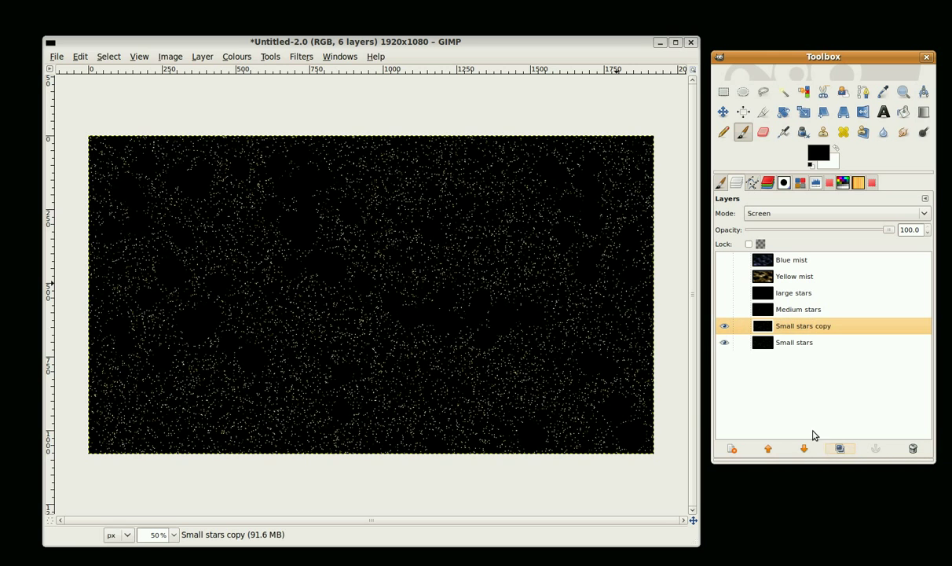
{"action": "left_click", "coordinate": [301, 58]}
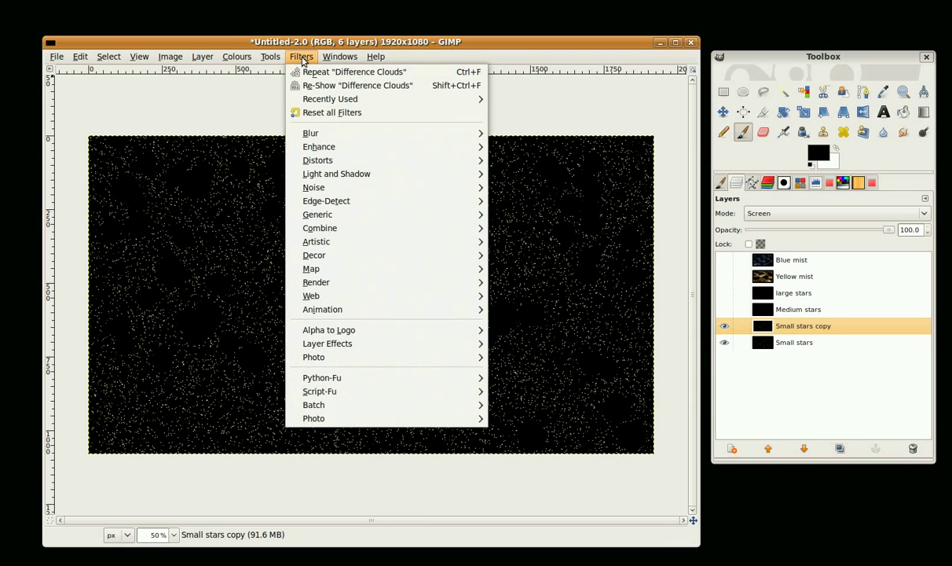
{"action": "mouse_move", "coordinate": [310, 132]}
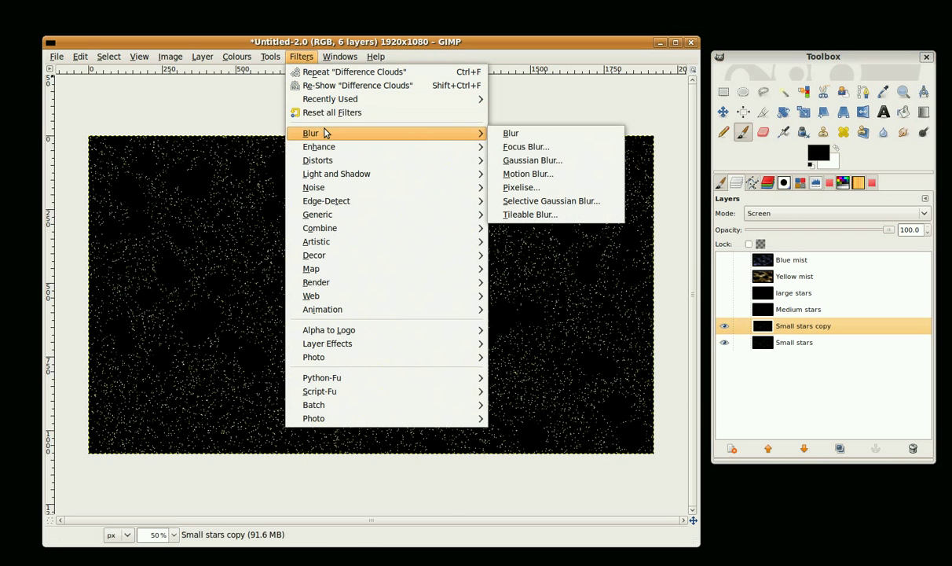
{"action": "left_click", "coordinate": [574, 162]}
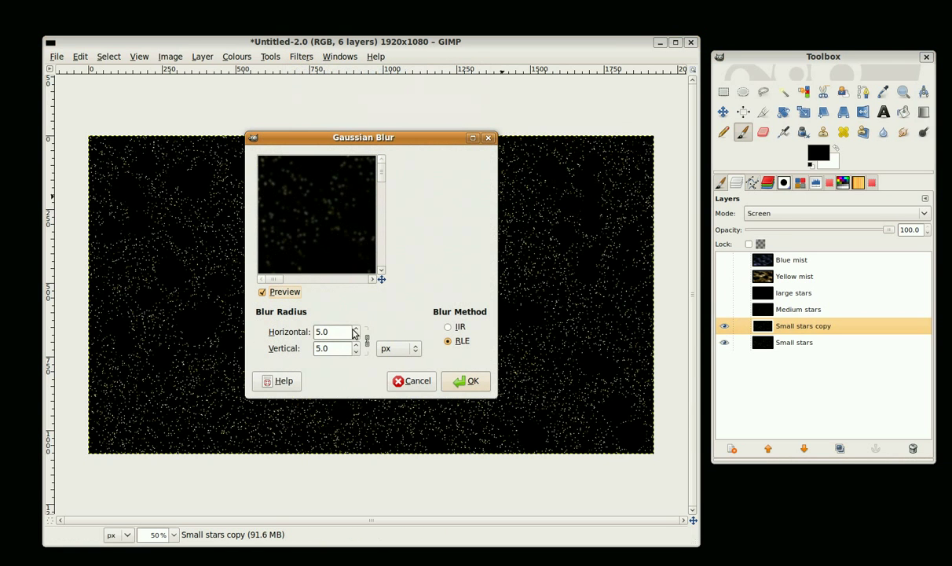
{"action": "left_click", "coordinate": [464, 381]}
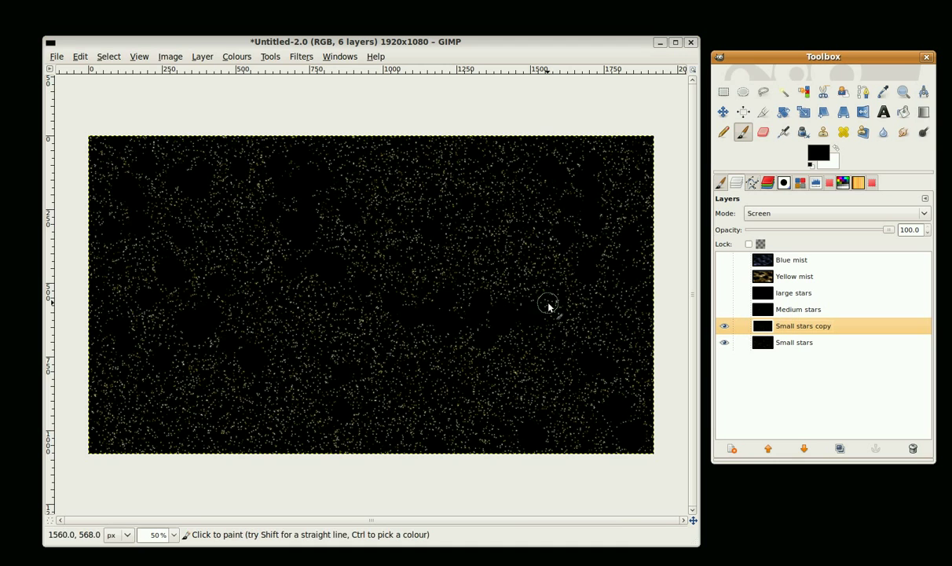
- Move Small stars copy below Small stars and check the blurred glow
{"action": "scroll", "coordinate": [547, 304], "scroll_direction": "up", "scroll_amount": 5, "text": "ctrl"}
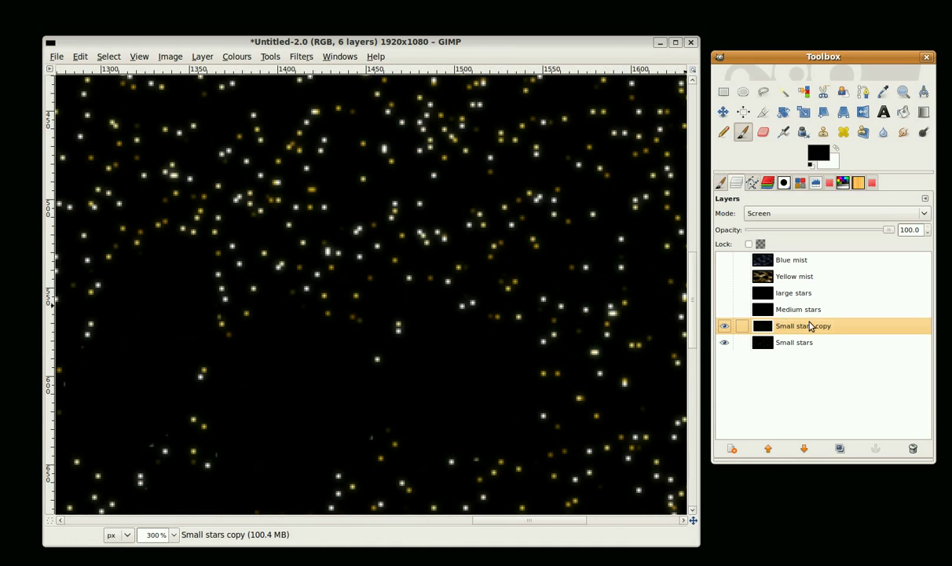
{"action": "left_click", "coordinate": [804, 448]}
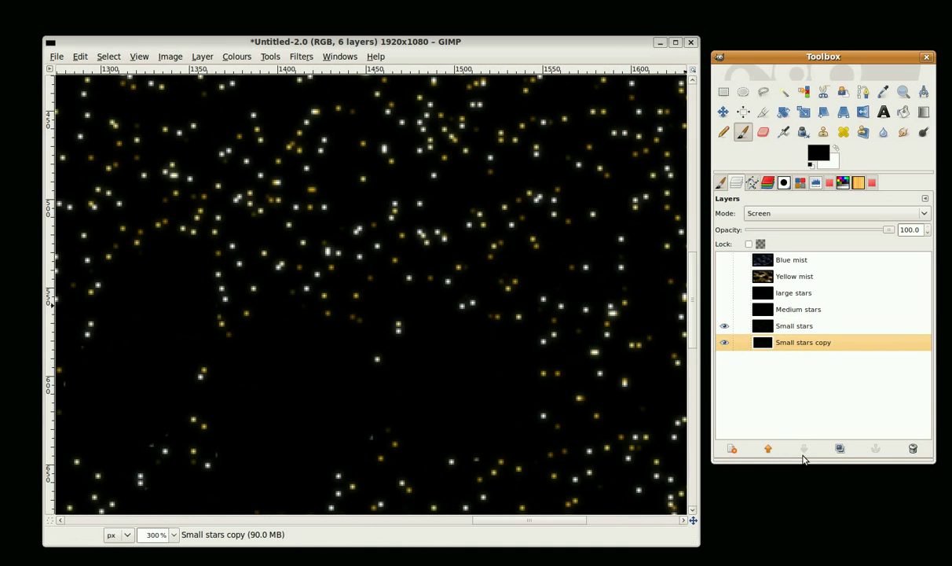
{"action": "left_click", "coordinate": [724, 326]}
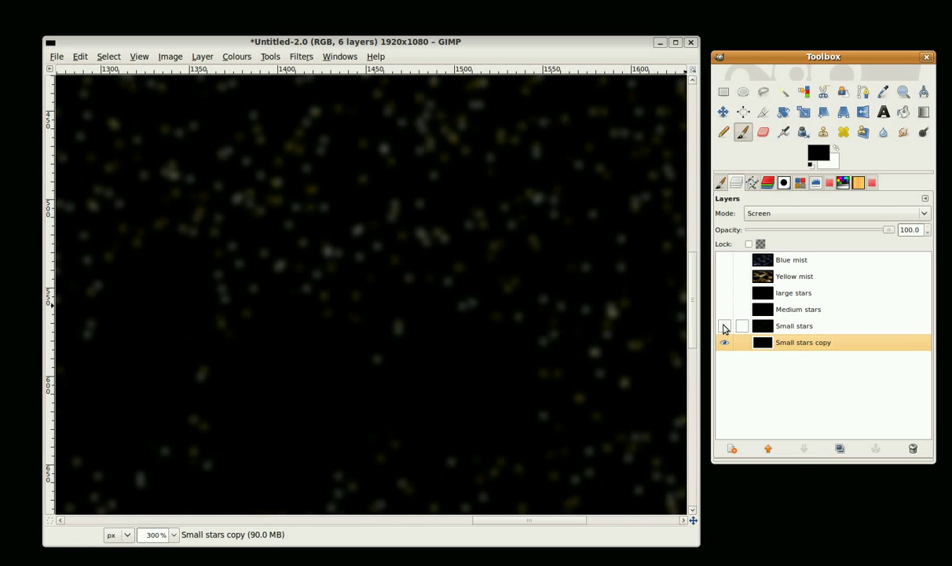
{"action": "left_click", "coordinate": [725, 326]}
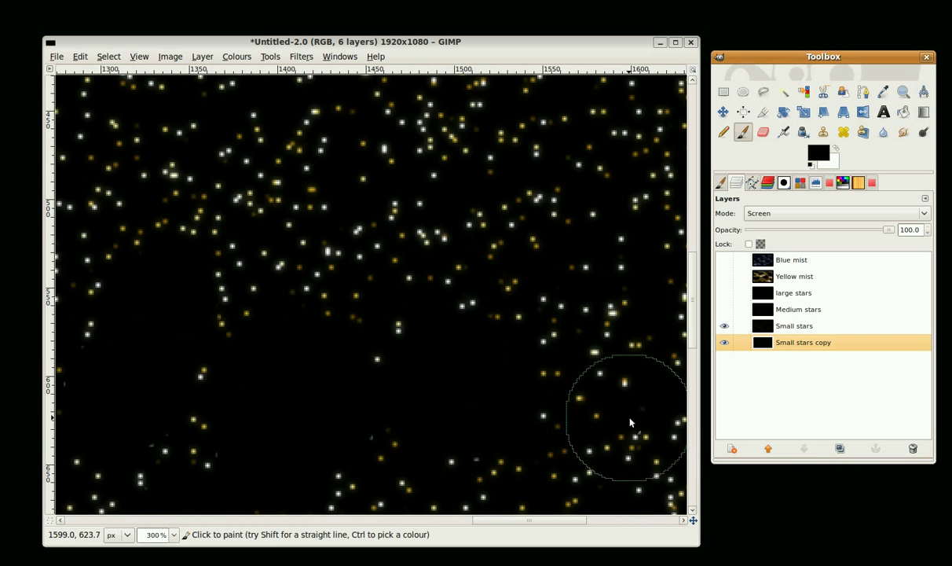
- Duplicate Medium stars, repeat the Gaussian blur on the copy, and lower it beneath Medium stars
{"action": "left_click", "coordinate": [778, 310]}
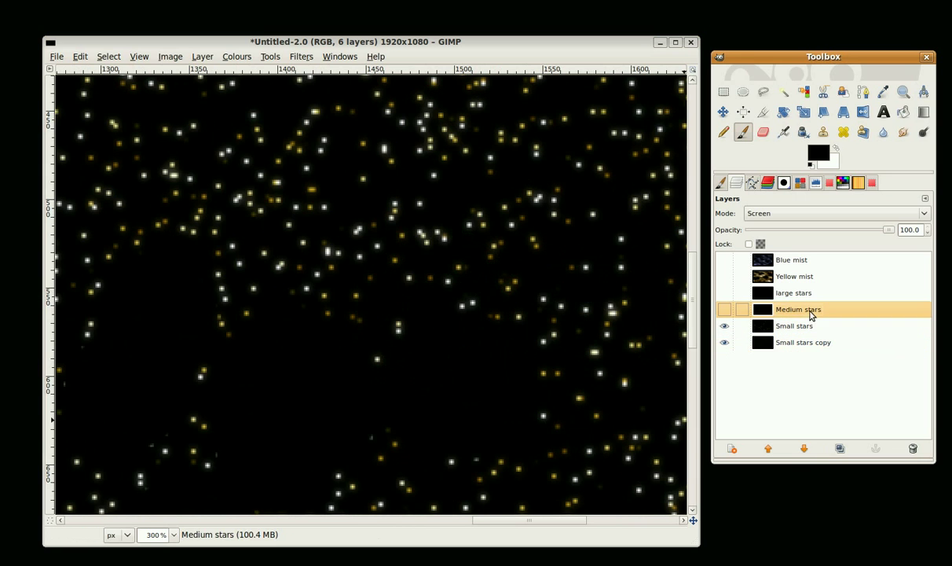
{"action": "left_click", "coordinate": [724, 342]}
{"action": "left_click", "coordinate": [725, 327]}
{"action": "left_click", "coordinate": [724, 310]}
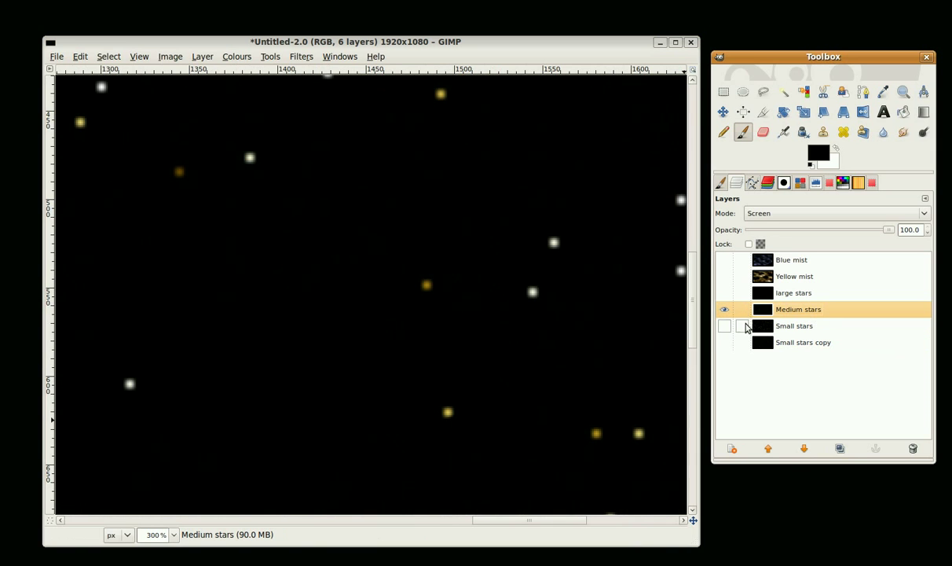
{"action": "left_click", "coordinate": [841, 448]}
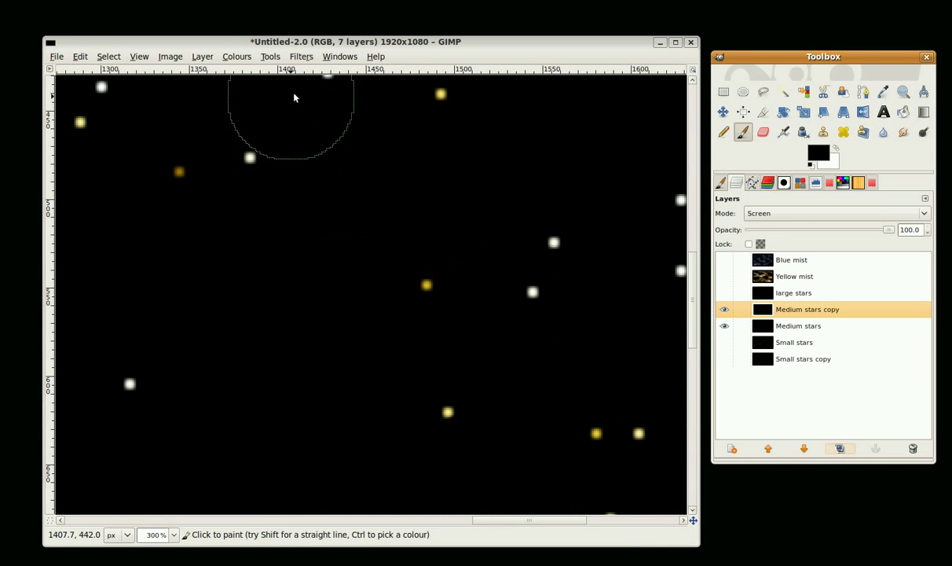
{"action": "left_click", "coordinate": [301, 58]}
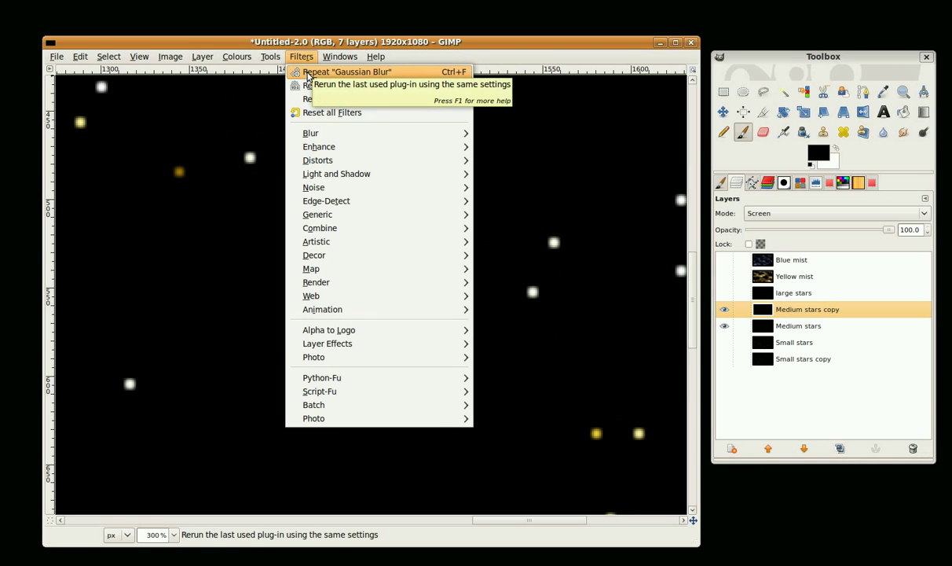
{"action": "left_click", "coordinate": [308, 73]}
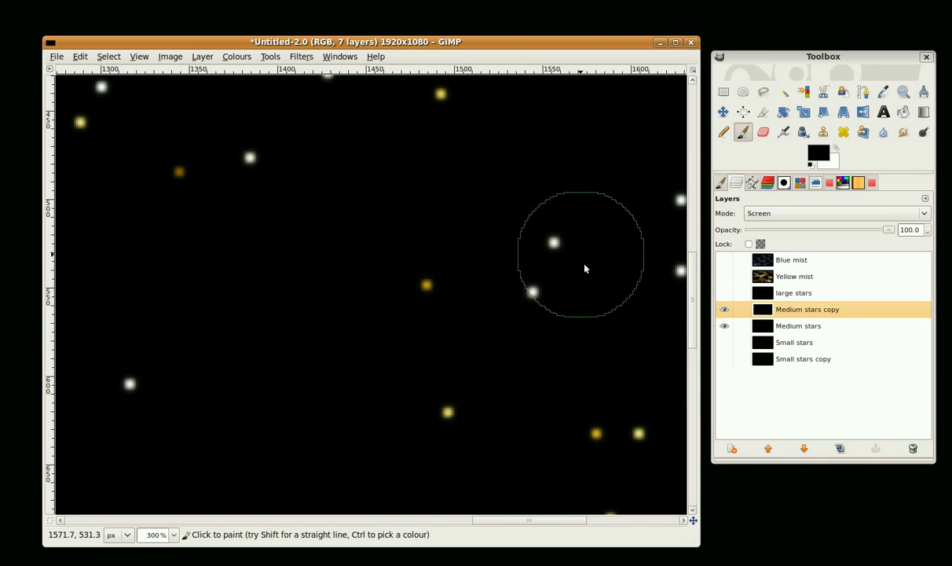
{"action": "left_click", "coordinate": [803, 447]}
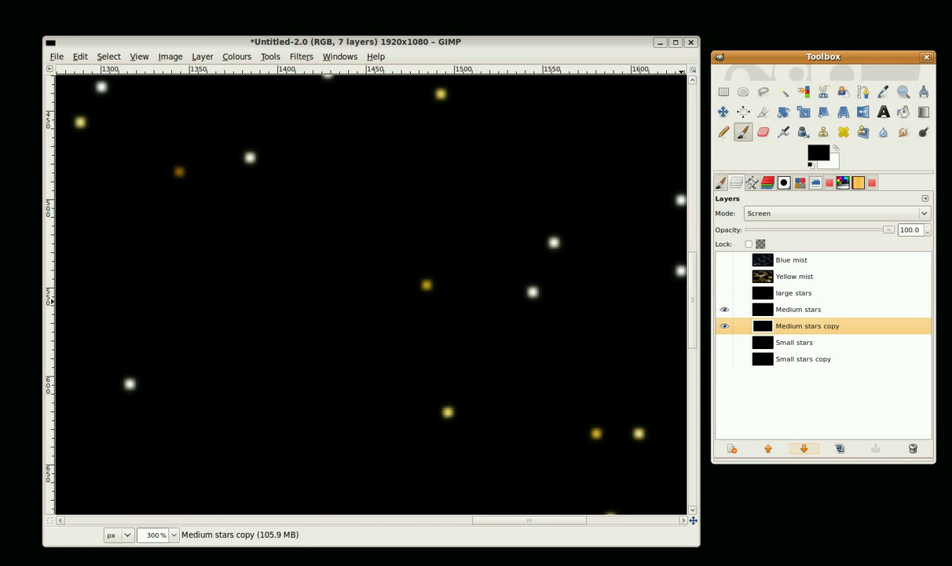
- Duplicate the large stars layer and move the copy beneath it
{"action": "left_click", "coordinate": [724, 325]}
{"action": "left_click", "coordinate": [756, 293]}
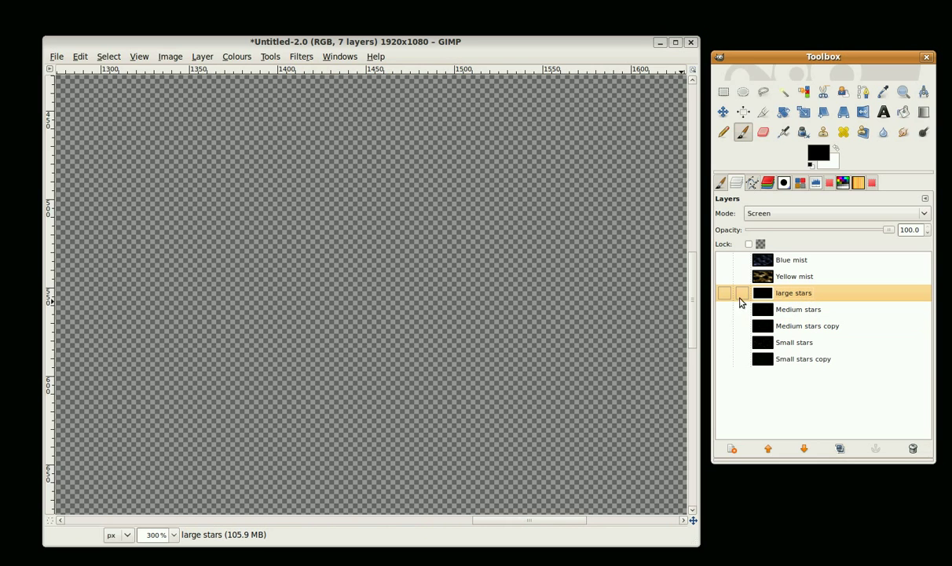
{"action": "left_click", "coordinate": [724, 293]}
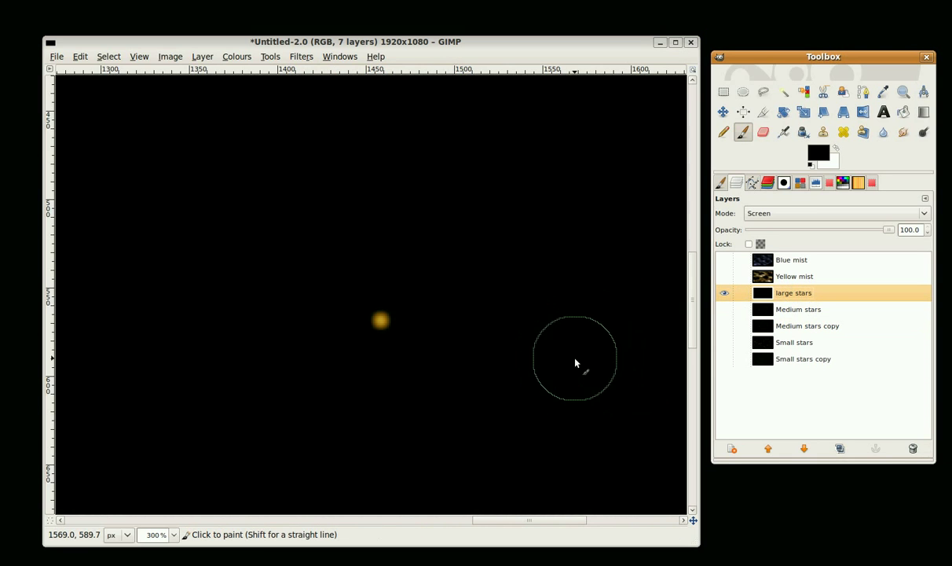
{"action": "scroll", "coordinate": [566, 357], "scroll_direction": "down", "scroll_amount": 5}
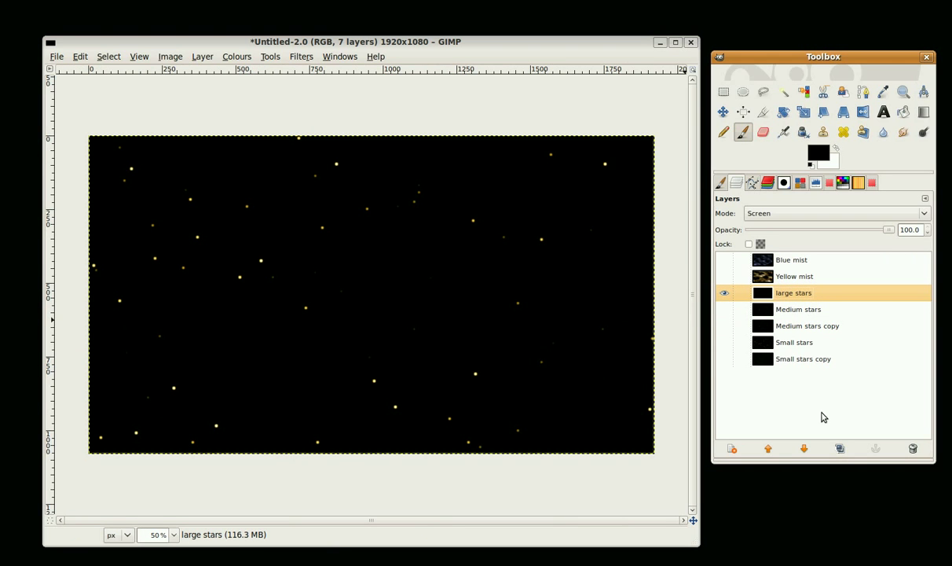
{"action": "left_click", "coordinate": [839, 448]}
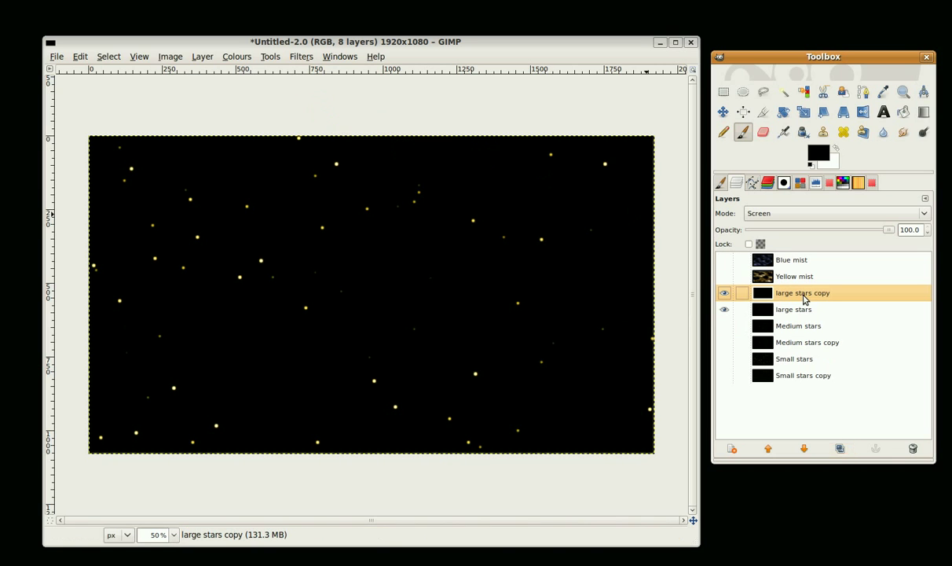
{"action": "left_click", "coordinate": [807, 448]}
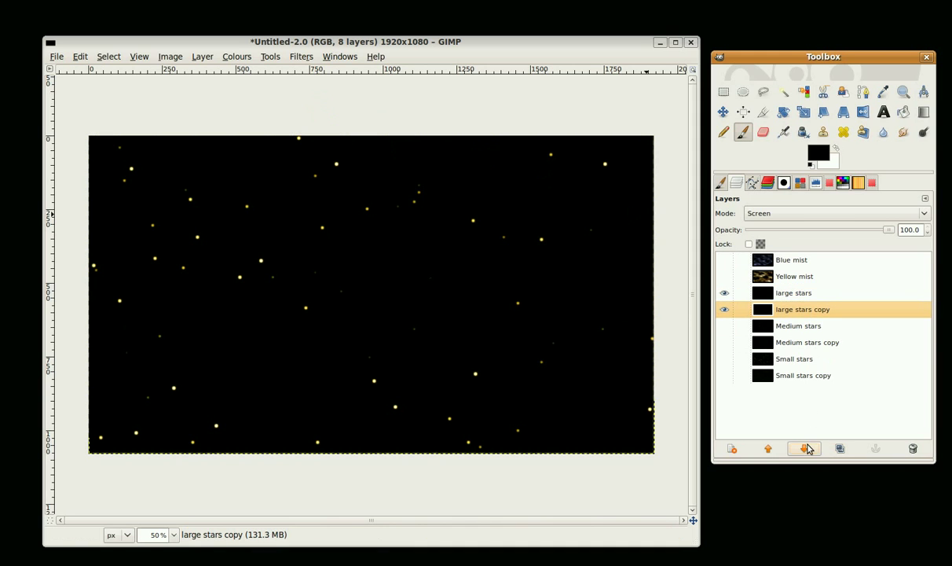
- Step through each layer in the stack to review the layer order
{"action": "left_click", "coordinate": [795, 292]}
{"action": "left_click", "coordinate": [806, 374]}
{"action": "left_click", "coordinate": [805, 358]}
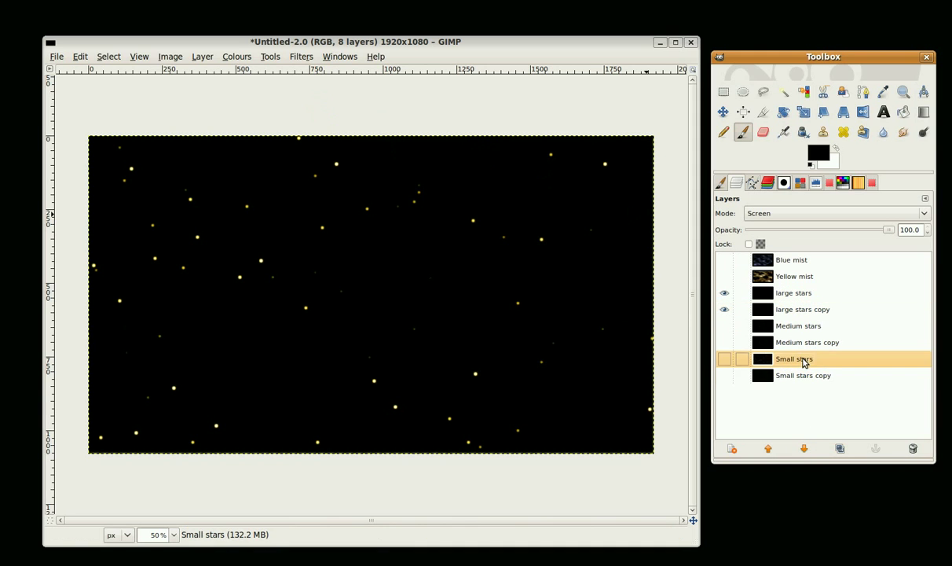
{"action": "left_click", "coordinate": [804, 343]}
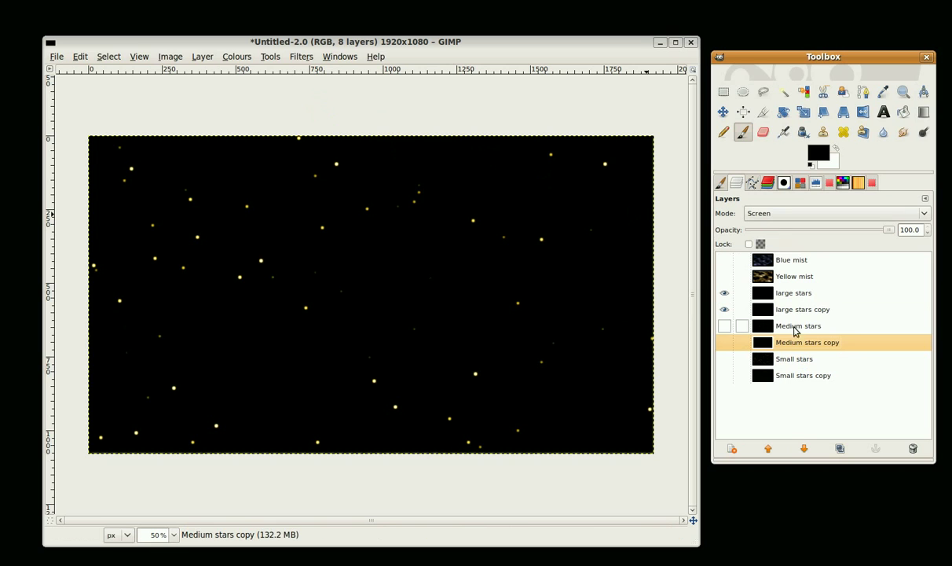
{"action": "left_click", "coordinate": [793, 325]}
{"action": "left_click", "coordinate": [792, 309]}
{"action": "left_click", "coordinate": [792, 292]}
{"action": "left_click", "coordinate": [792, 277]}
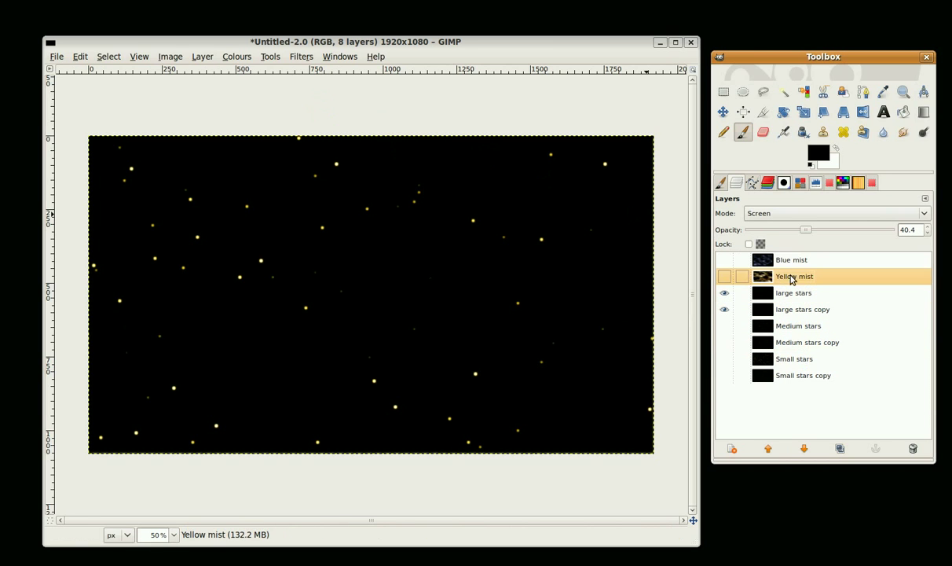
{"action": "left_click", "coordinate": [790, 259]}
{"action": "left_click", "coordinate": [791, 277]}
{"action": "left_click", "coordinate": [788, 293]}
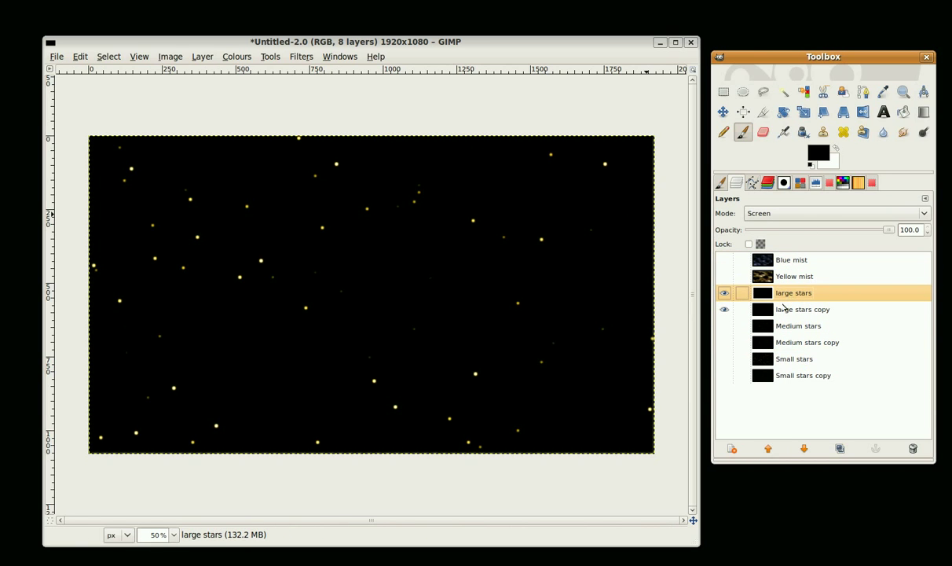
- Make all eight layers visible and merge them into one starfield layer
{"action": "left_click", "coordinate": [724, 259]}
{"action": "left_click", "coordinate": [724, 276]}
{"action": "left_click", "coordinate": [724, 326]}
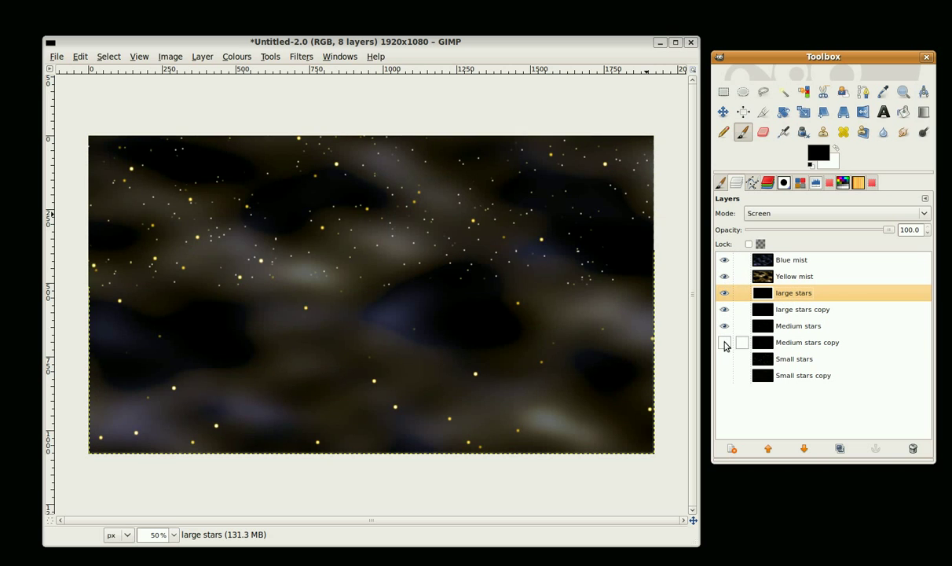
{"action": "left_click", "coordinate": [725, 342]}
{"action": "left_click", "coordinate": [724, 358]}
{"action": "left_click", "coordinate": [725, 375]}
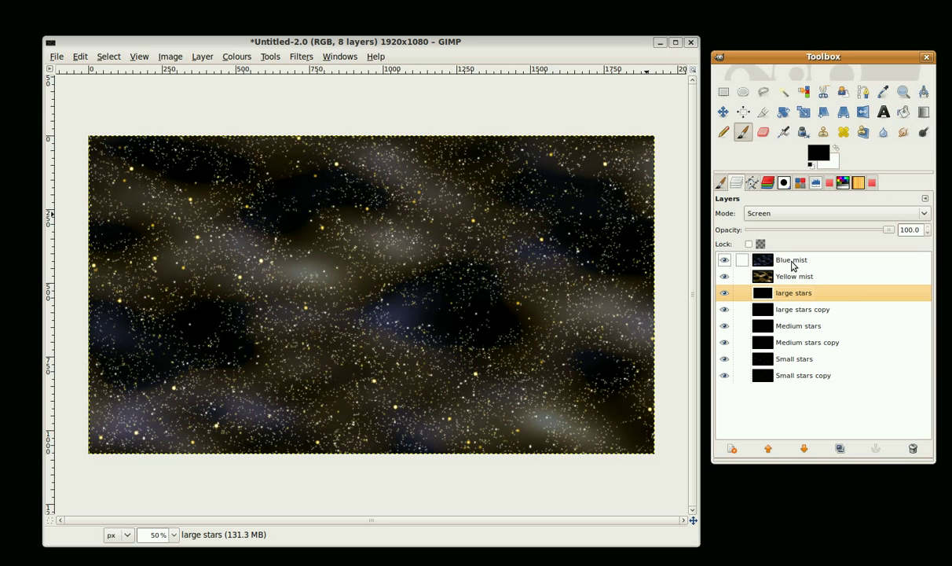
{"action": "right_click", "coordinate": [792, 267]}
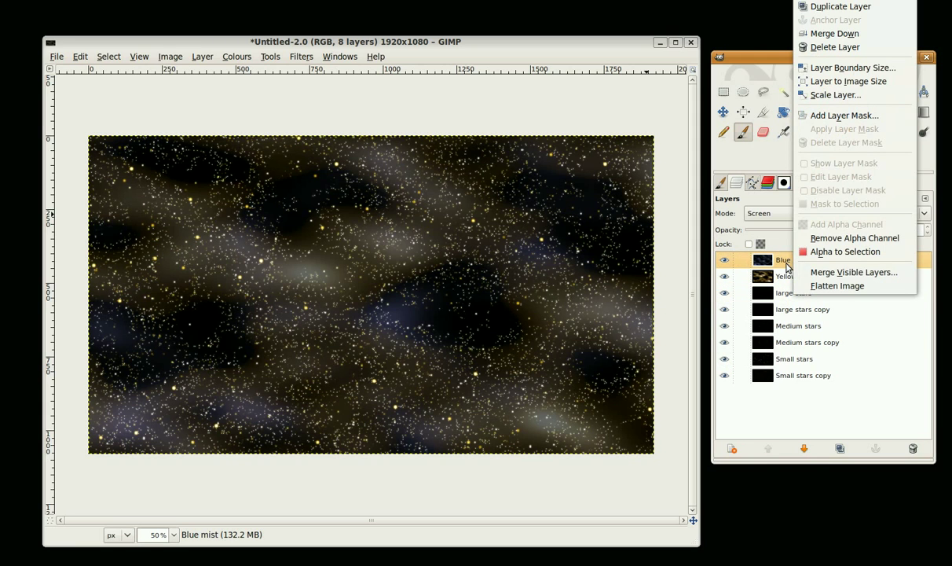
{"action": "left_click", "coordinate": [825, 272]}
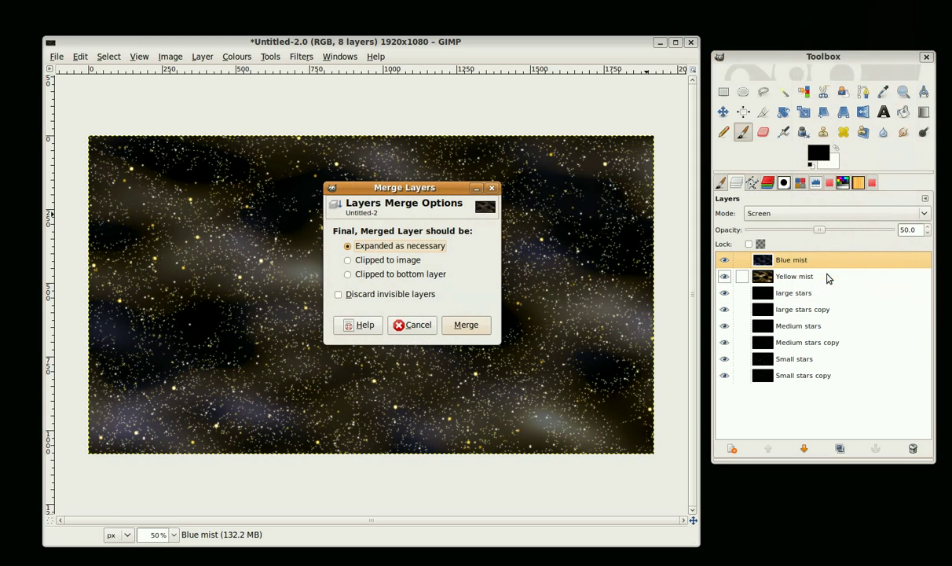
{"action": "left_click", "coordinate": [465, 327]}
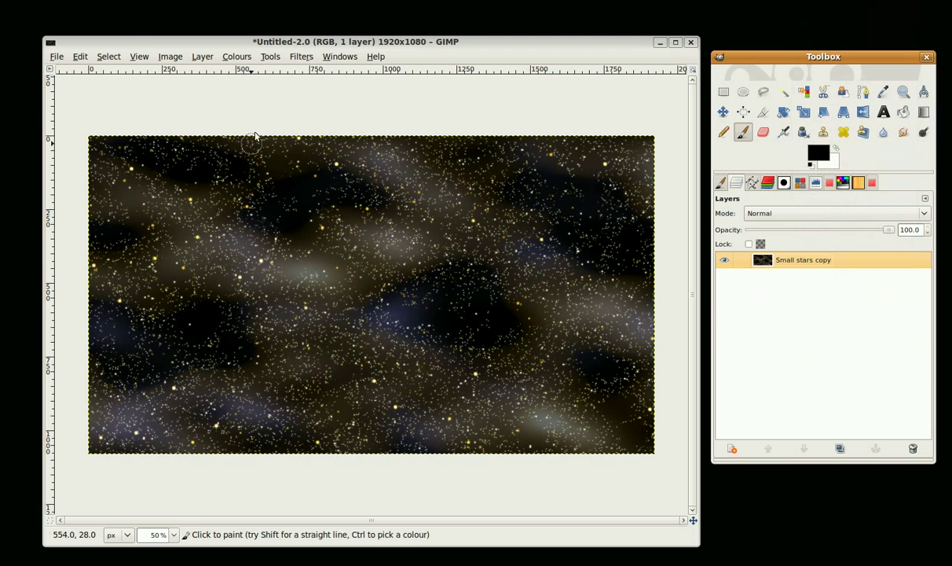
- Render a blue Supernova flare (radius 20, 100 spokes) centred at about 739, 472
{"action": "left_click", "coordinate": [302, 58]}
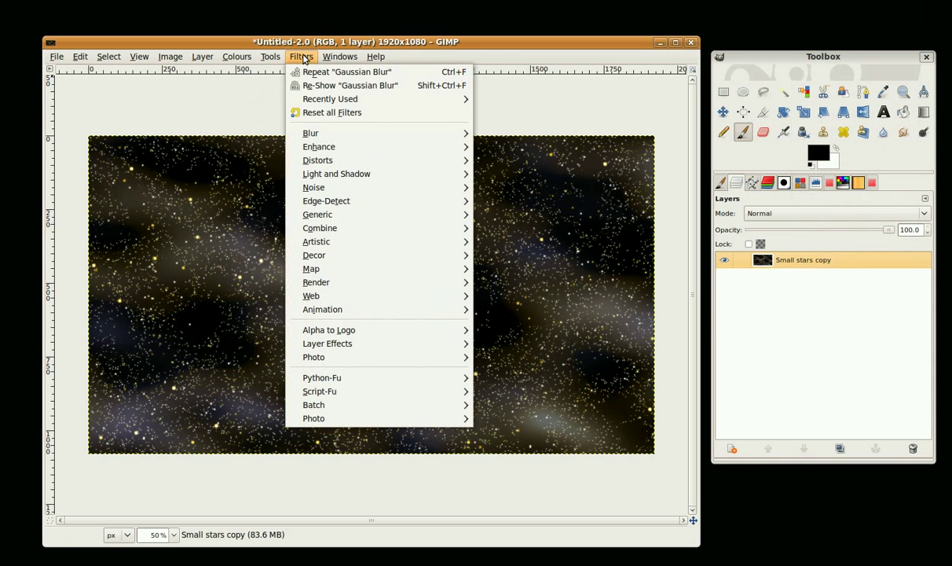
{"action": "mouse_move", "coordinate": [305, 174]}
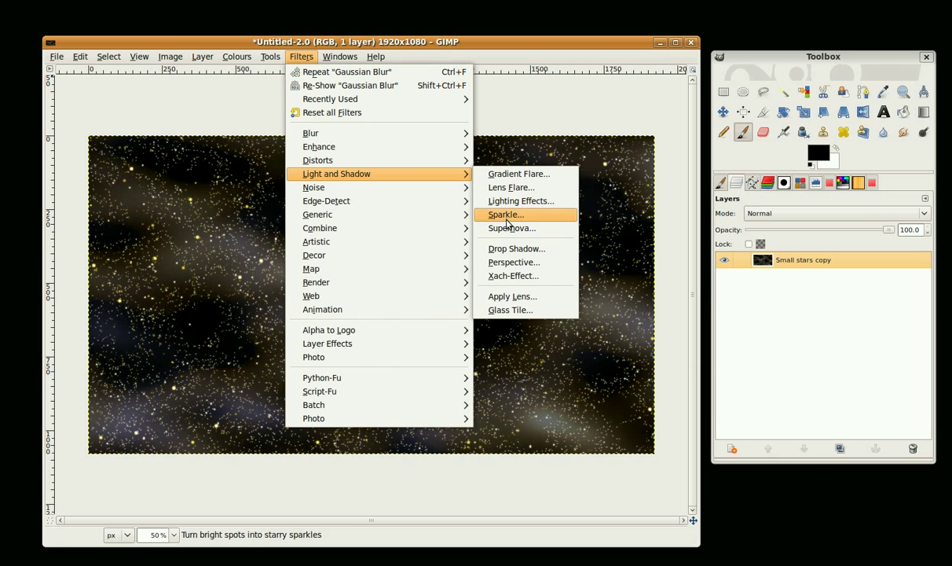
{"action": "left_click", "coordinate": [512, 228]}
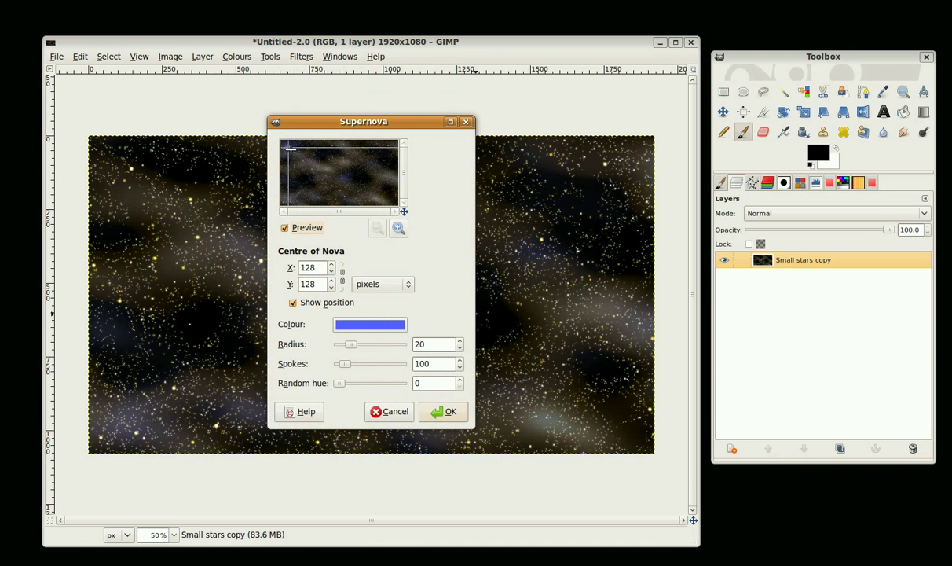
{"action": "left_click_drag", "start_coordinate": [283, 146], "coordinate": [326, 167]}
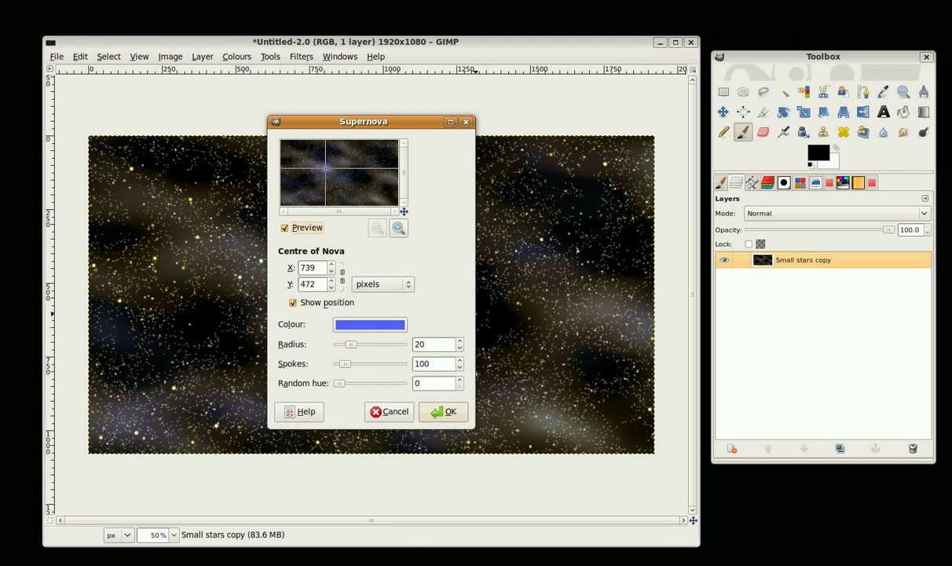
{"action": "left_click", "coordinate": [445, 411]}
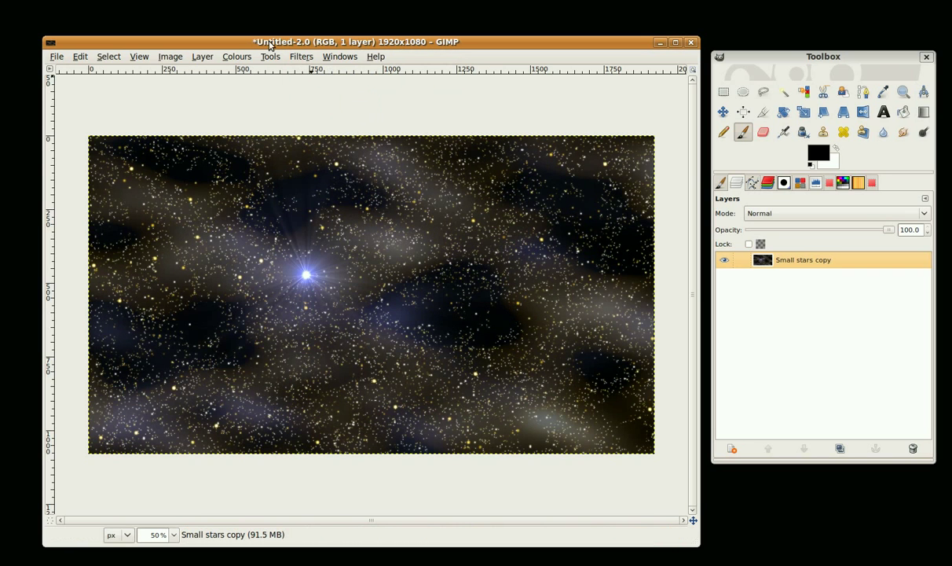
{"action": "left_click", "coordinate": [291, 57]}
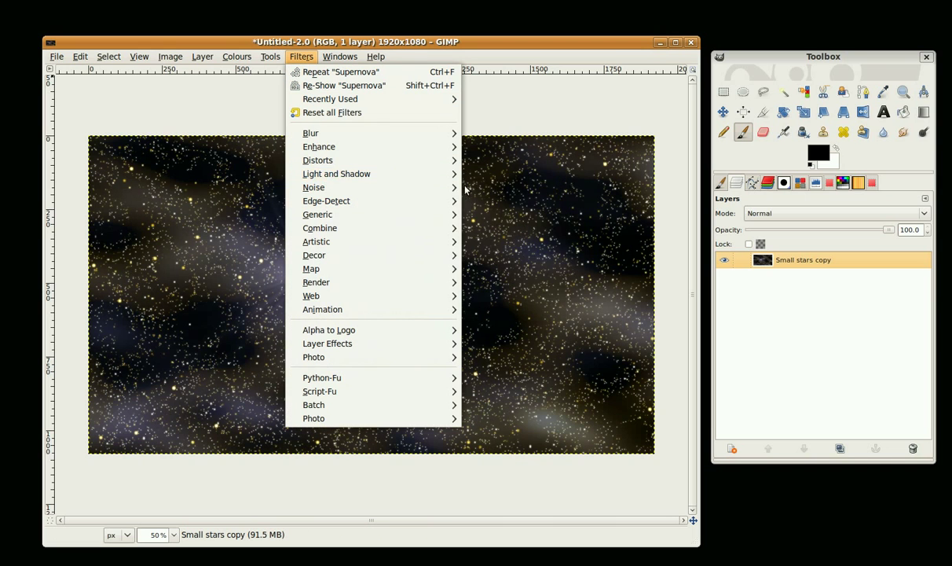
- Add a smaller blue Supernova with radius 10 and 50 spokes at about 1556, 945
{"action": "mouse_move", "coordinate": [449, 175]}
{"action": "left_click", "coordinate": [483, 228]}
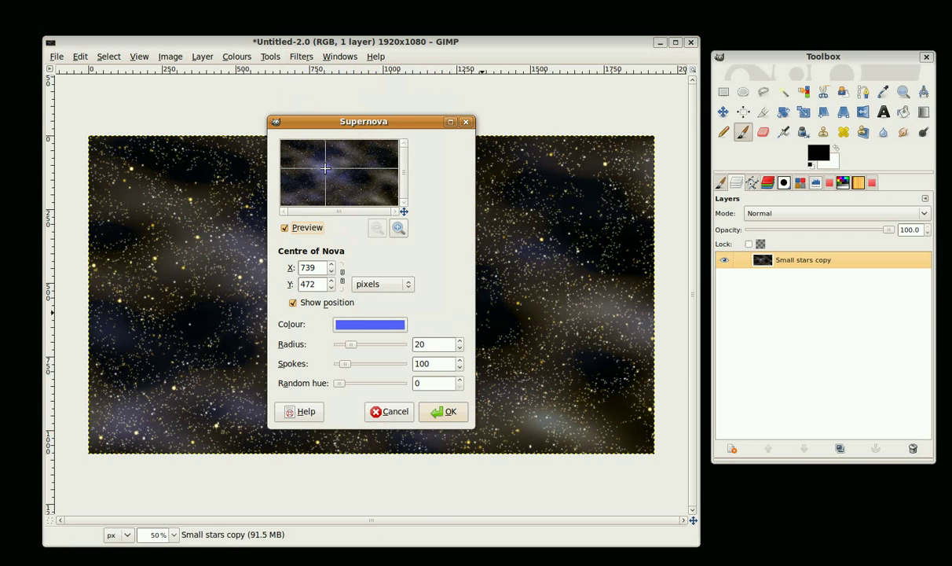
{"action": "left_click_drag", "start_coordinate": [324, 168], "coordinate": [376, 197]}
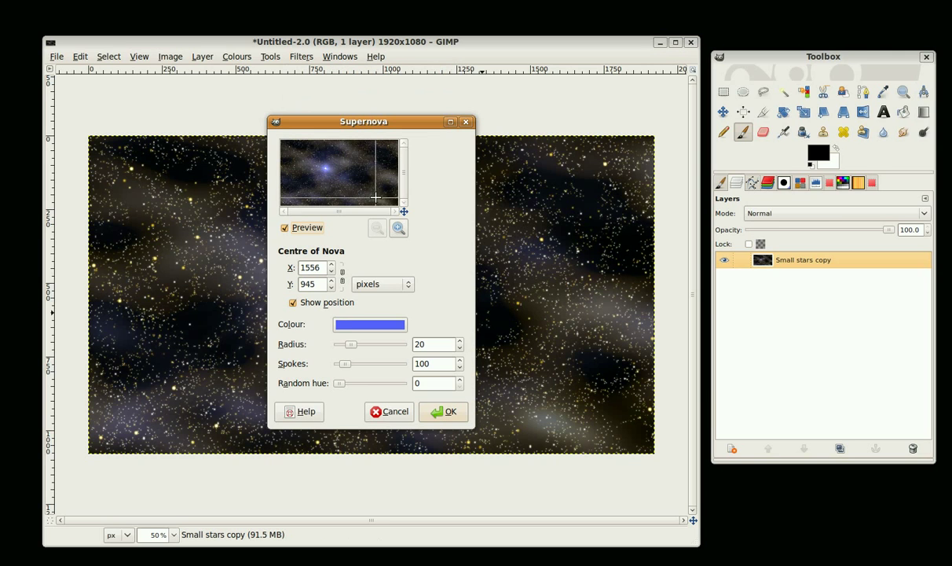
{"action": "left_click", "coordinate": [460, 348]}
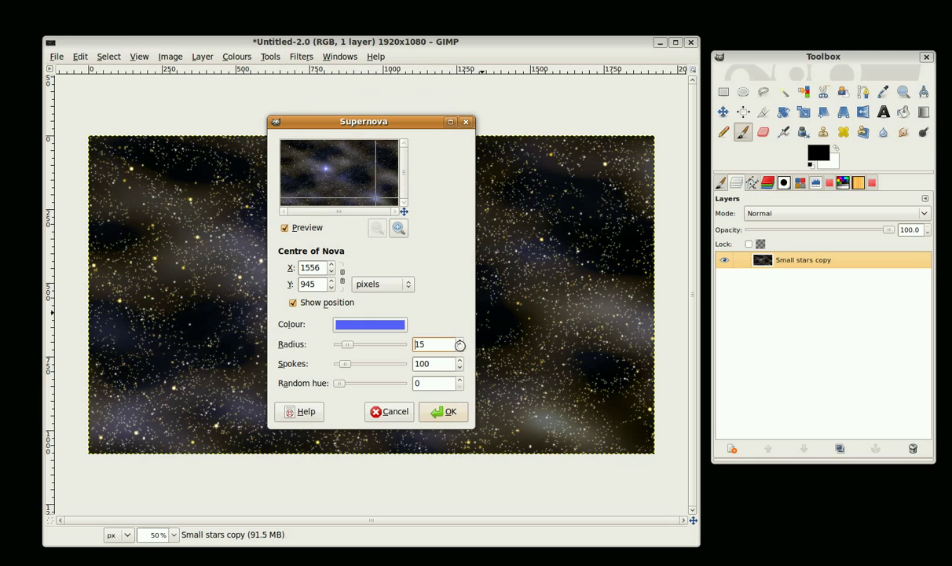
{"action": "left_click", "coordinate": [459, 349]}
{"action": "key", "text": "Tab"}
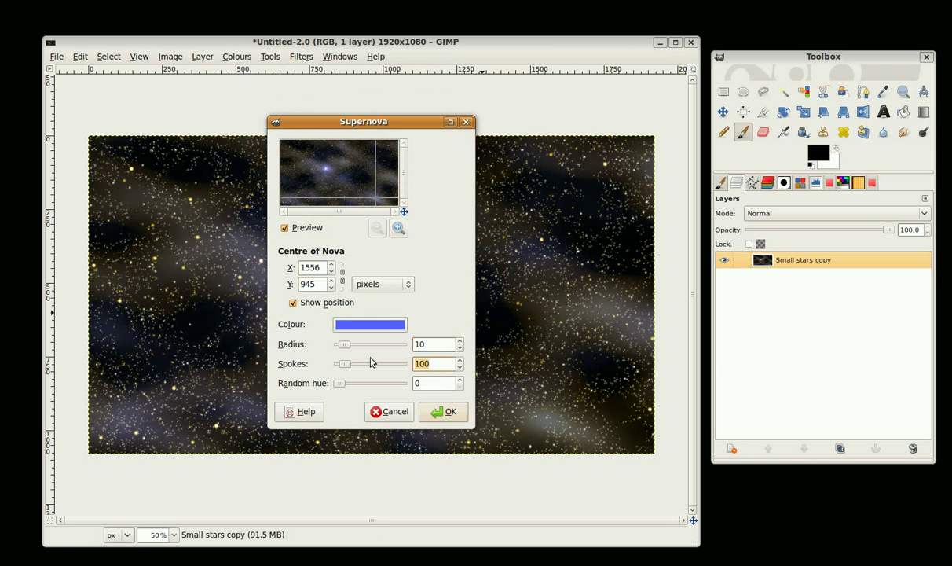
{"action": "type", "text": "50"}
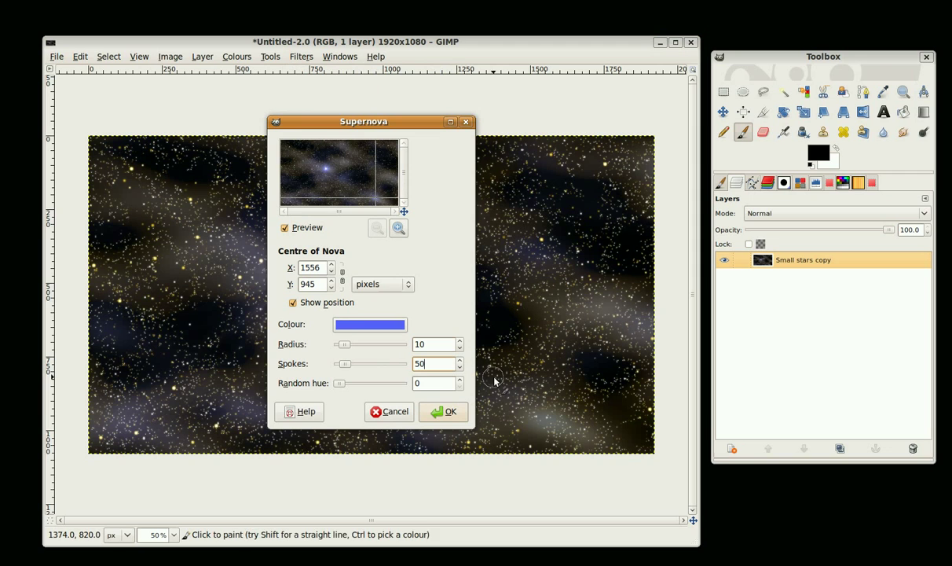
{"action": "left_click", "coordinate": [451, 411]}
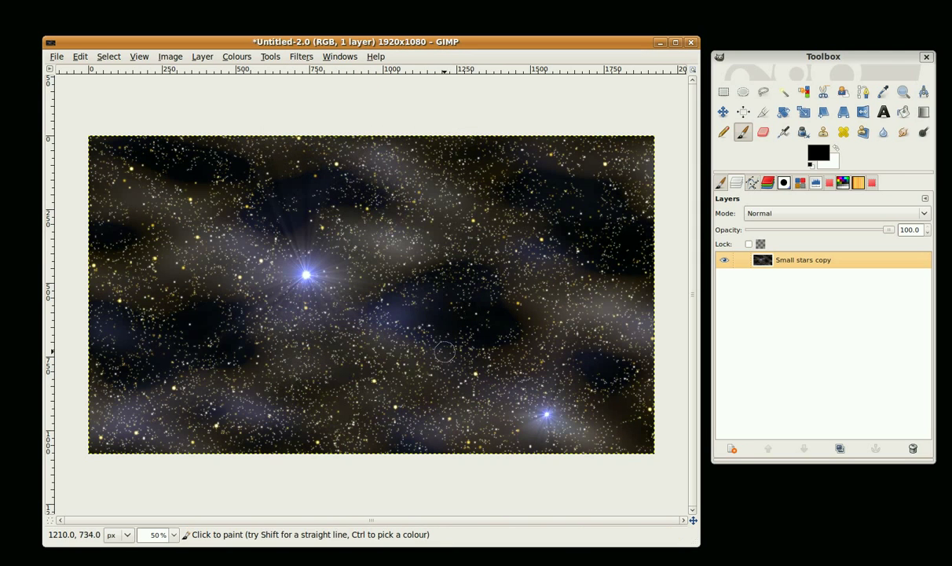
{"action": "left_click", "coordinate": [308, 58]}
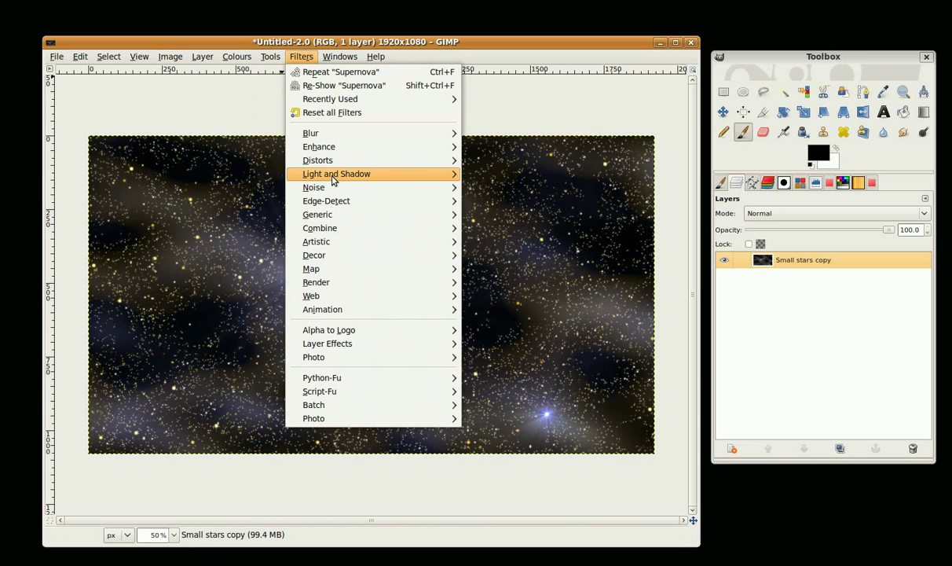
- Add a yellow Supernova flare (radius 10, 50 spokes) centred at about 1710, 617
{"action": "mouse_move", "coordinate": [333, 181]}
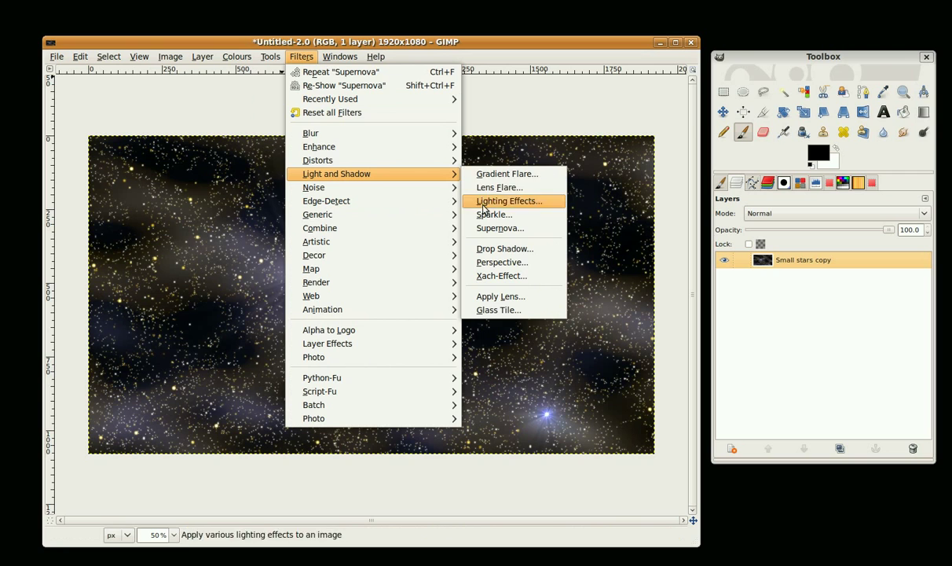
{"action": "left_click", "coordinate": [486, 227]}
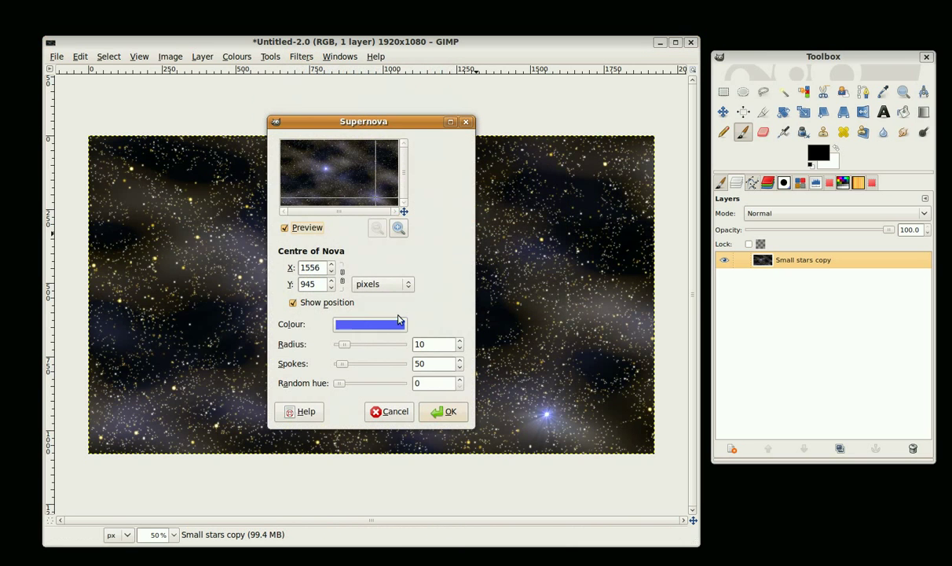
{"action": "left_click", "coordinate": [397, 324]}
{"action": "left_click", "coordinate": [333, 304]}
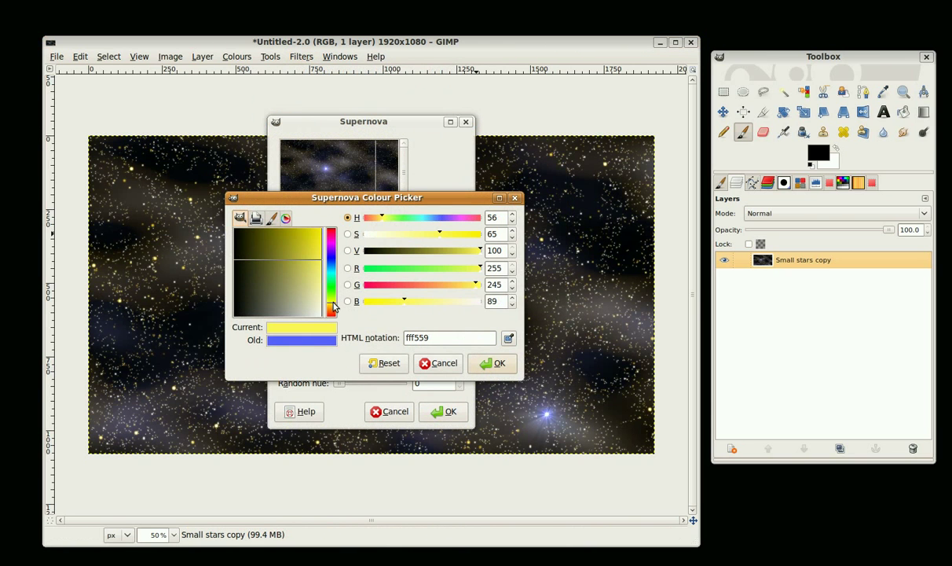
{"action": "left_click_drag", "start_coordinate": [330, 299], "coordinate": [329, 304]}
{"action": "left_click", "coordinate": [491, 363]}
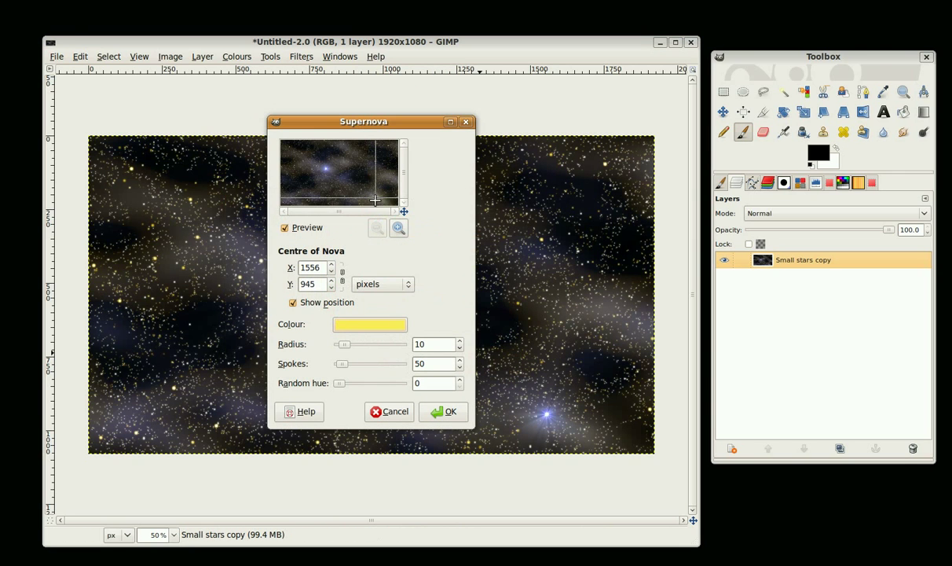
{"action": "mouse_move", "coordinate": [389, 180]}
{"action": "left_mouse_down"}
{"action": "mouse_move", "coordinate": [384, 192]}
{"action": "mouse_move", "coordinate": [386, 176]}
{"action": "left_mouse_up"}
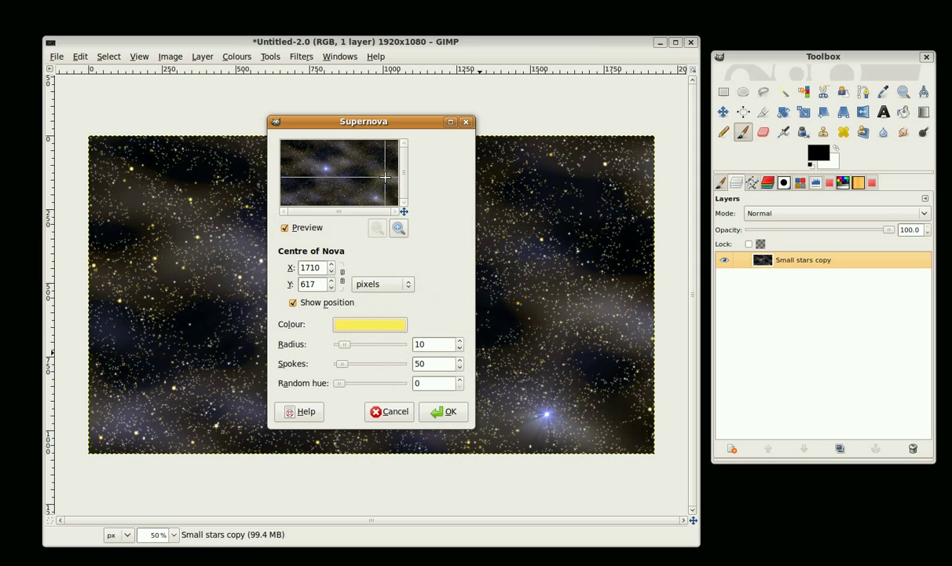
{"action": "left_click", "coordinate": [443, 412]}
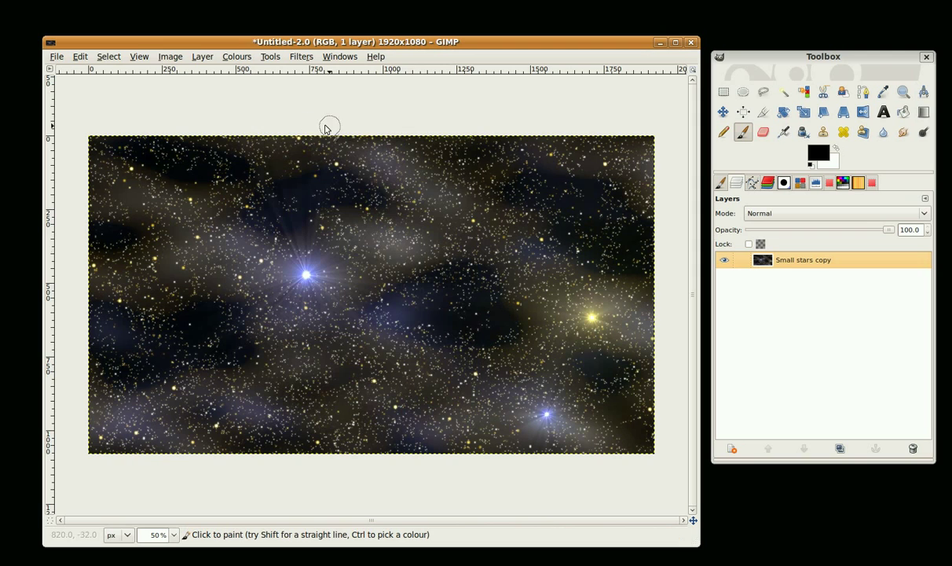
{"action": "left_click", "coordinate": [301, 56]}
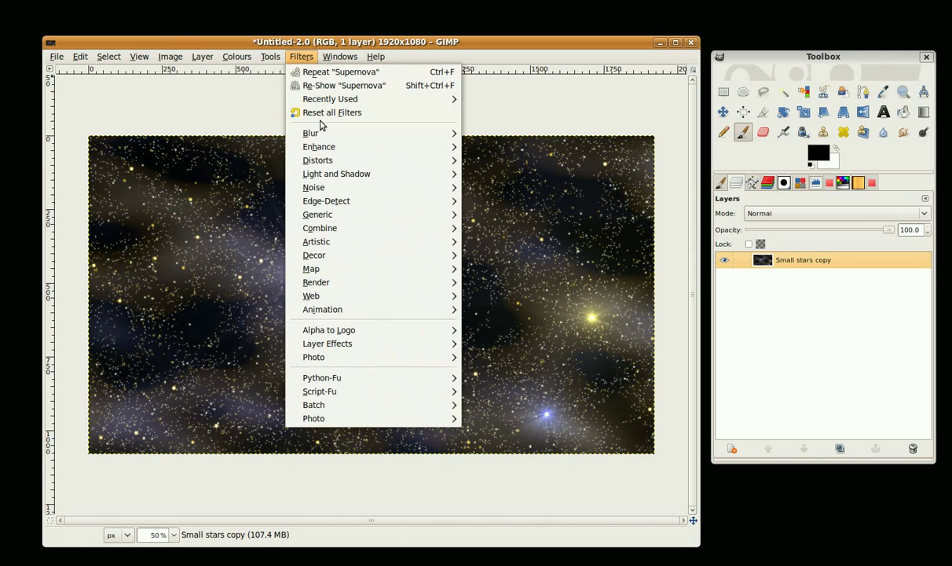
- Place another yellow Supernova flare at about 211, 954 in the lower-left corner
{"action": "mouse_move", "coordinate": [354, 176]}
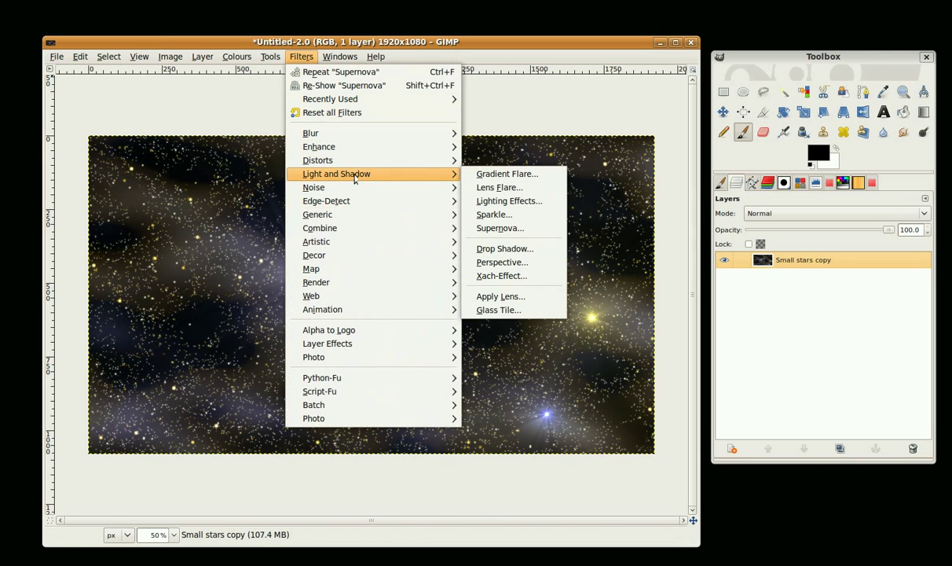
{"action": "left_click", "coordinate": [496, 228]}
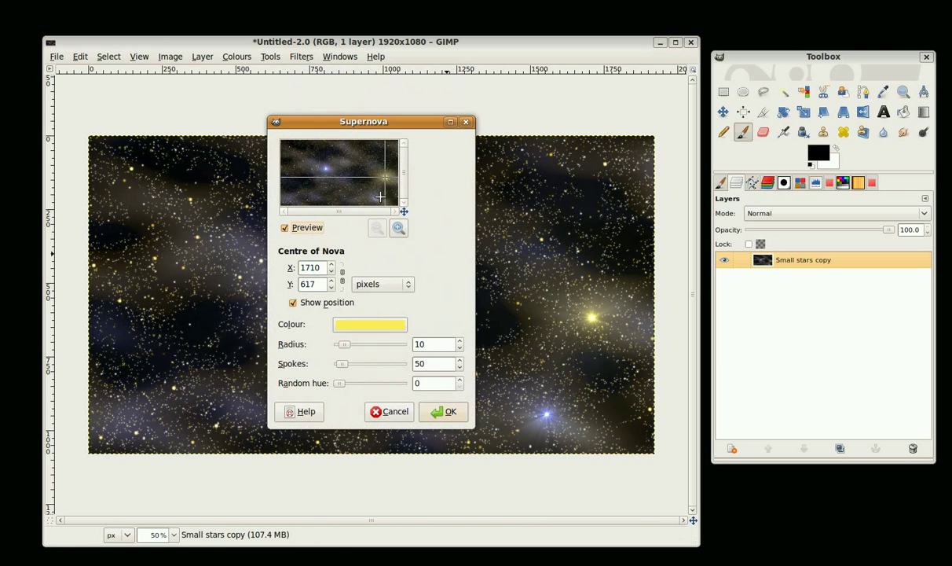
{"action": "left_click_drag", "start_coordinate": [382, 178], "coordinate": [292, 198]}
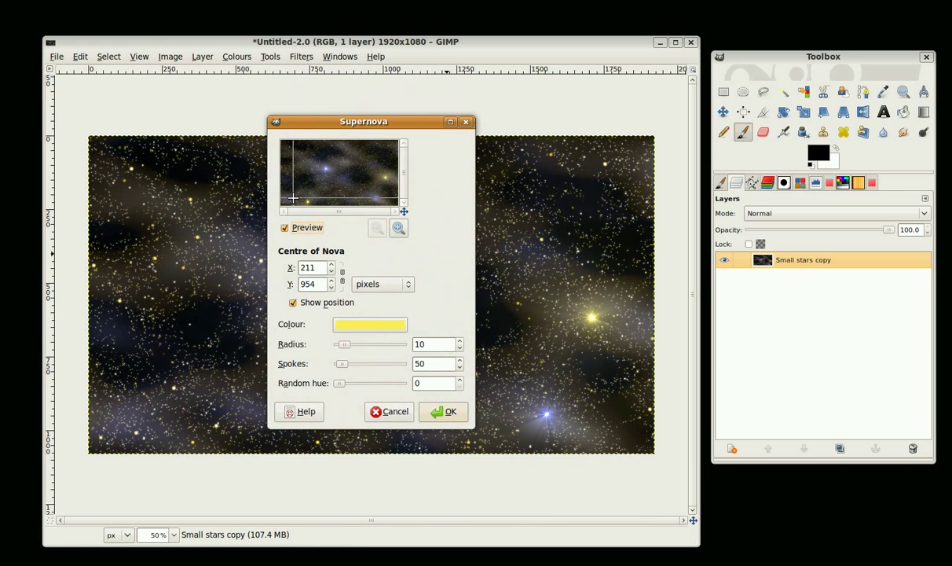
{"action": "left_click", "coordinate": [437, 413]}
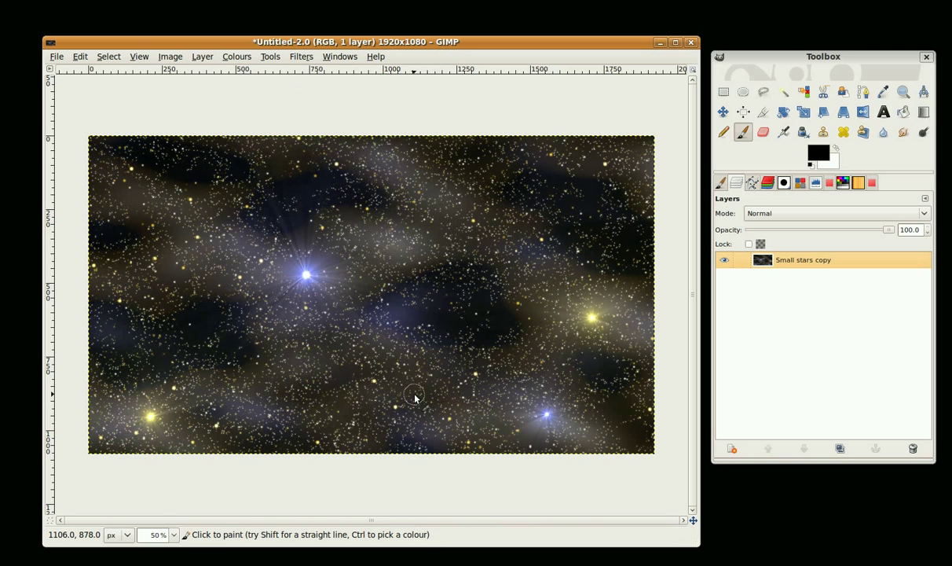